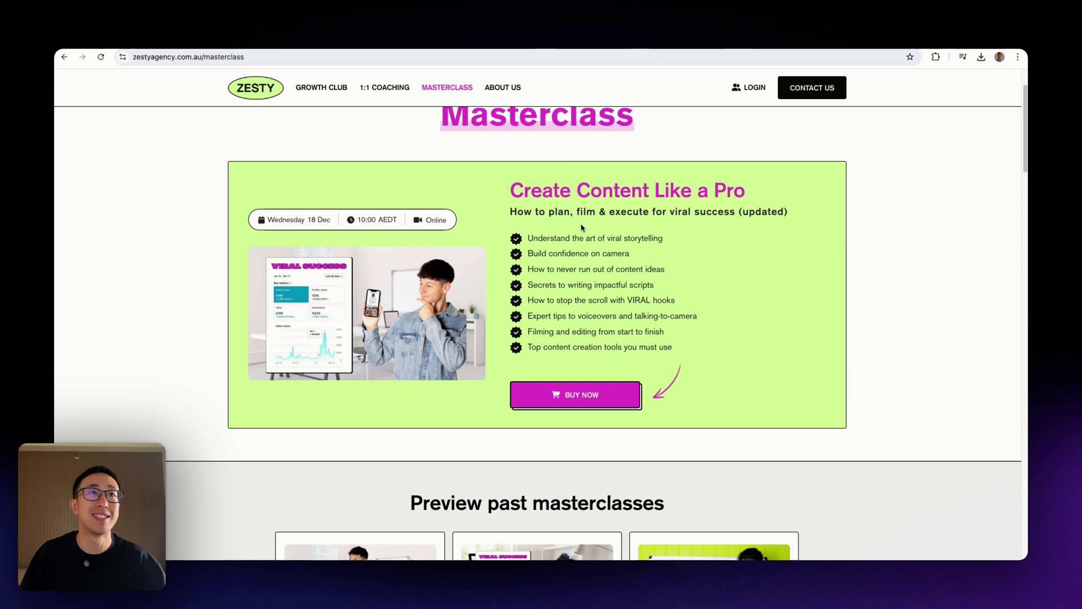
- Highlight the eight feature bullets on the Zesty masterclass page, then clear the selection
{"action": "scroll", "coordinate": [622, 234], "scroll_direction": "down", "scroll_amount": 1}
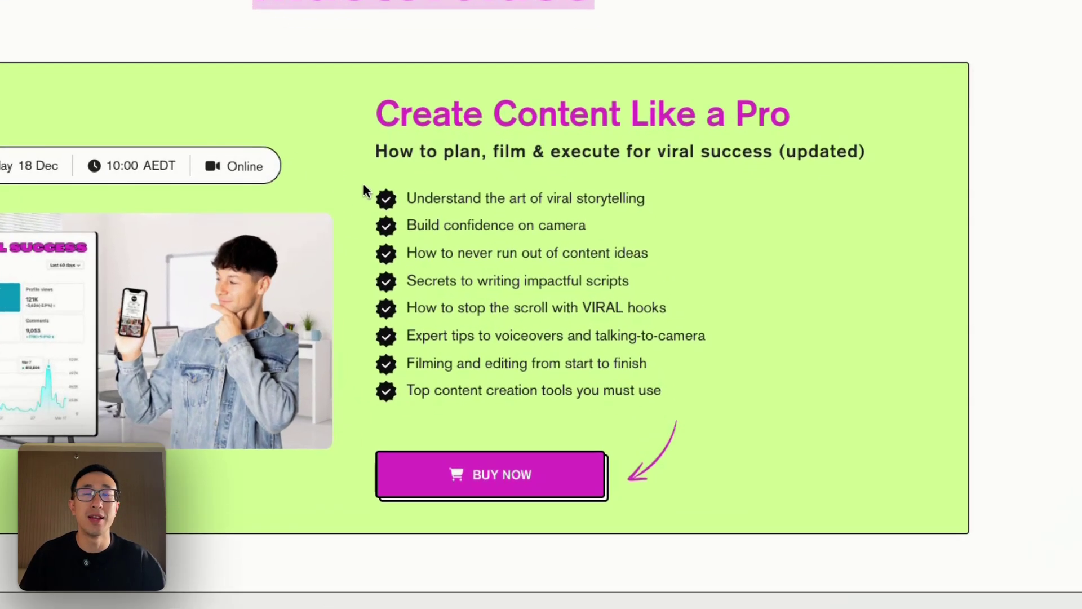
{"action": "left_click_drag", "start_coordinate": [506, 232], "coordinate": [749, 354]}
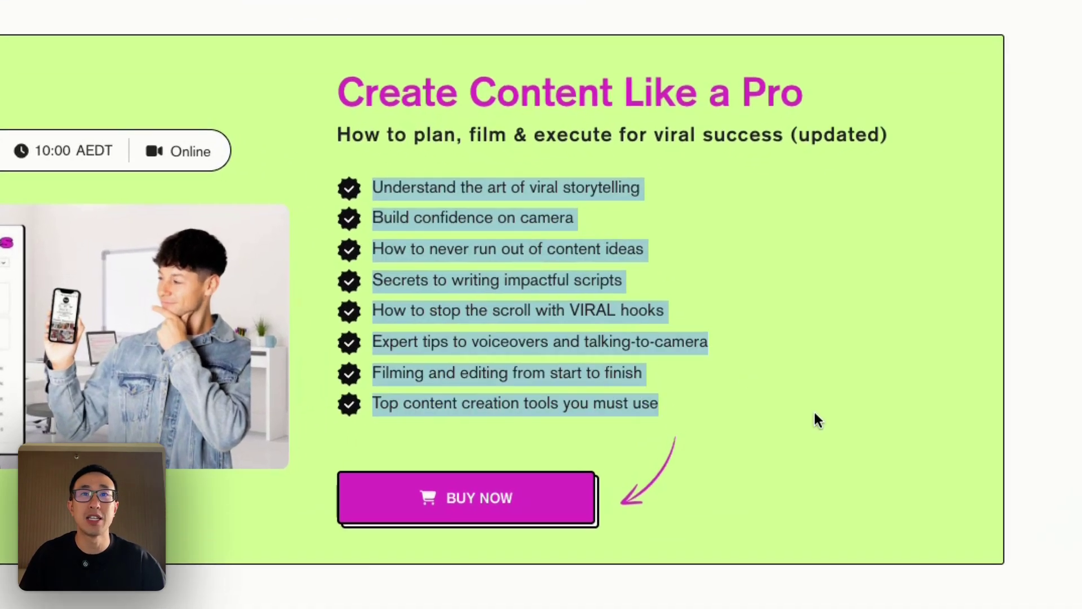
{"action": "left_click", "coordinate": [819, 400]}
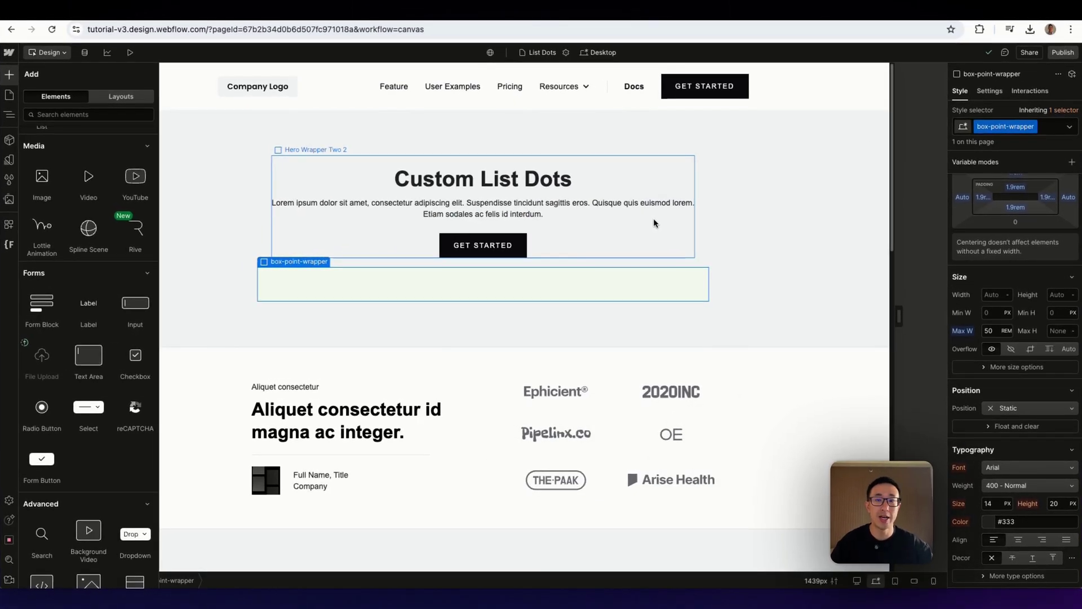
- Search 'rich' in Quick Find, then drop a Rich Text block into box-point-wrapper
{"action": "key", "text": "super+k"}
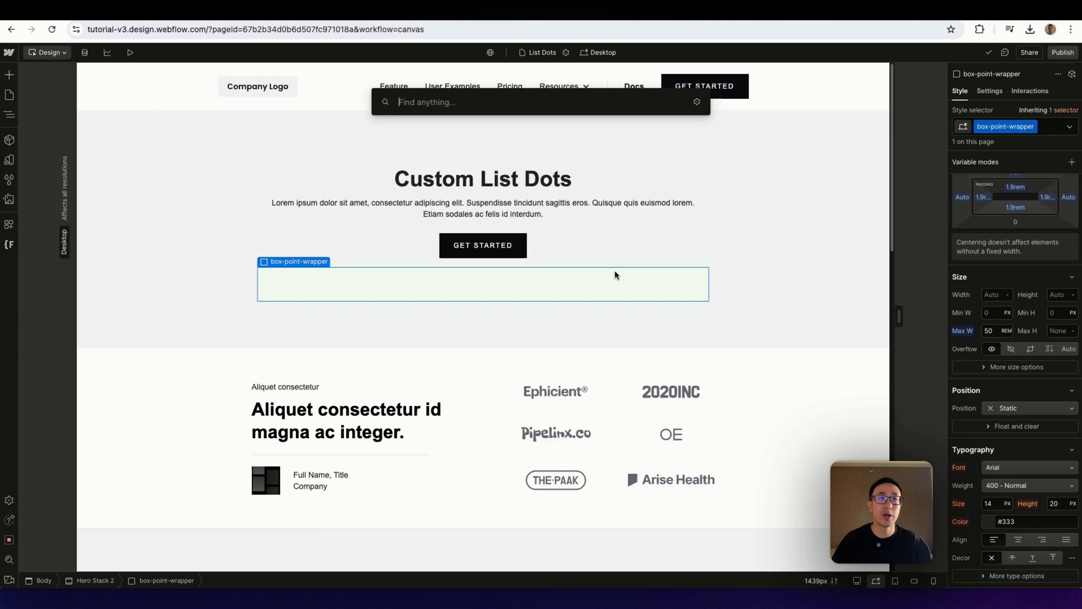
{"action": "type", "text": "rich"}
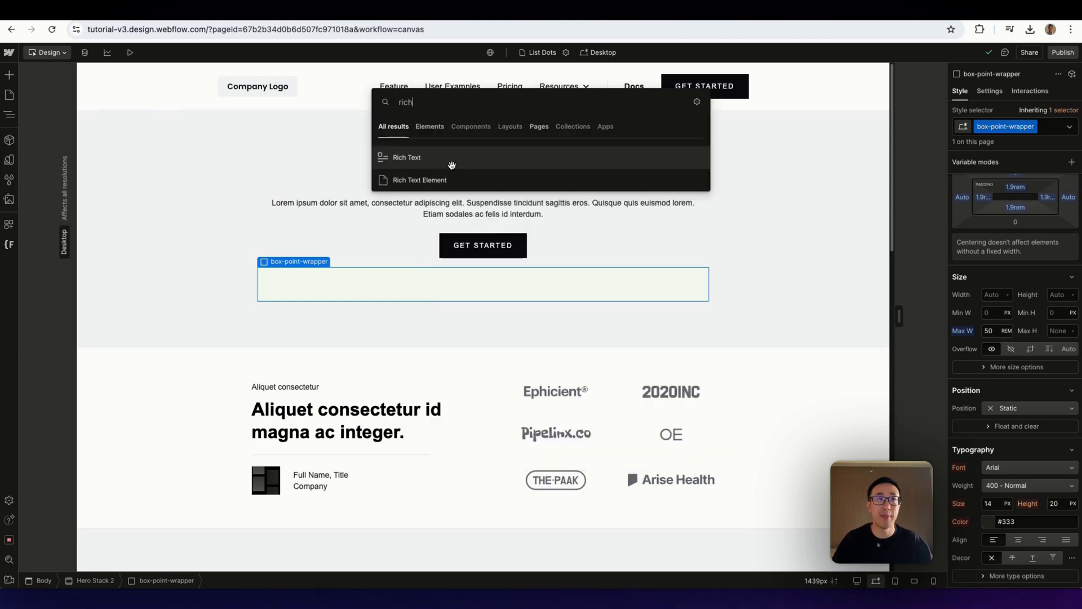
{"action": "left_click", "coordinate": [9, 74]}
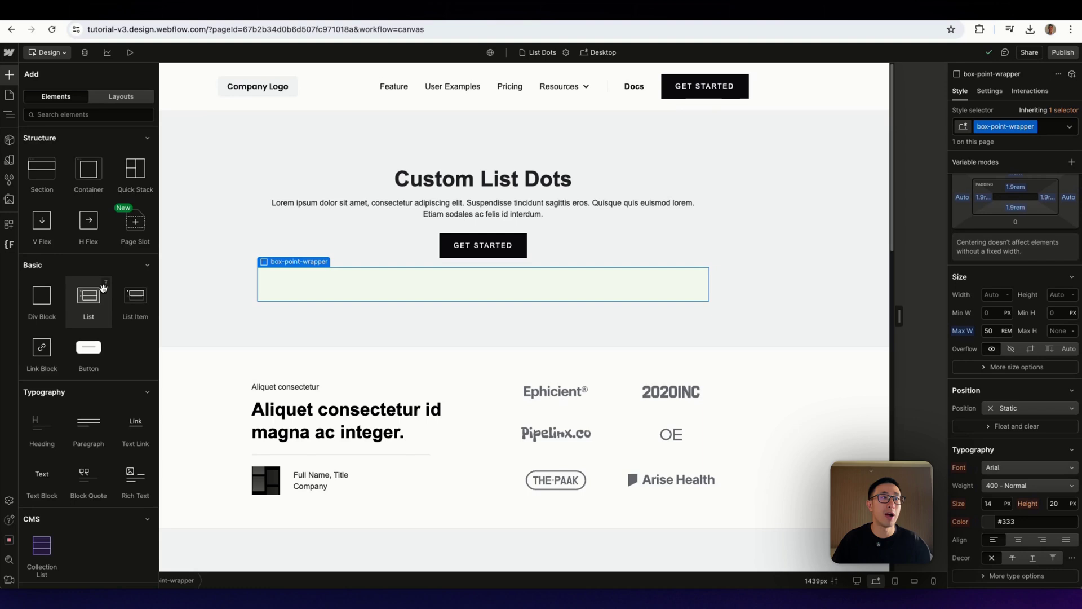
{"action": "scroll", "coordinate": [104, 288], "scroll_direction": "down", "scroll_amount": 3}
{"action": "scroll", "coordinate": [112, 395], "scroll_direction": "up", "scroll_amount": 3}
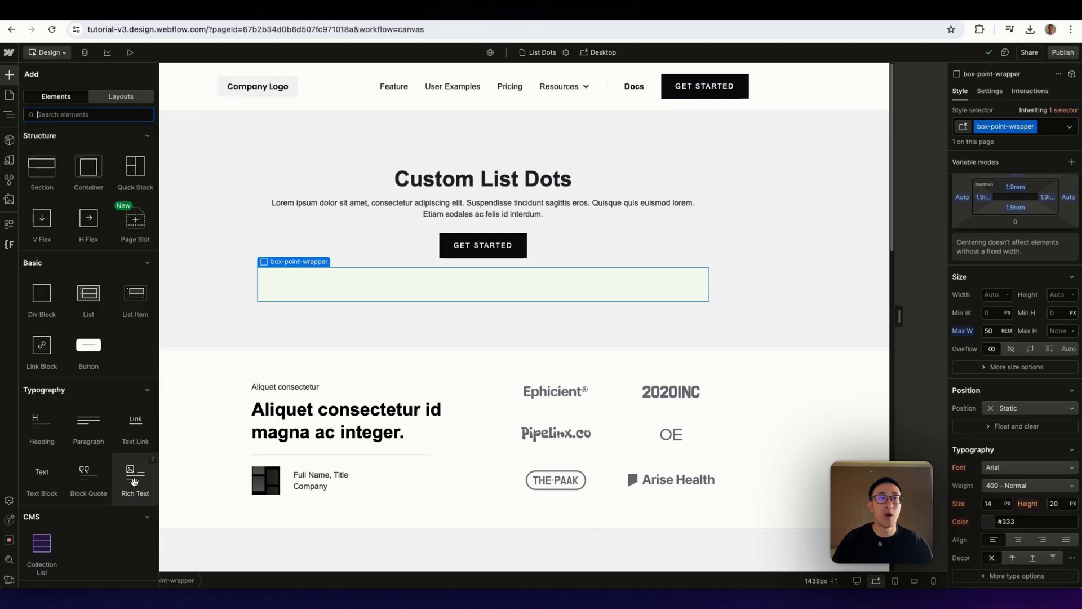
{"action": "left_click_drag", "start_coordinate": [134, 481], "coordinate": [381, 289]}
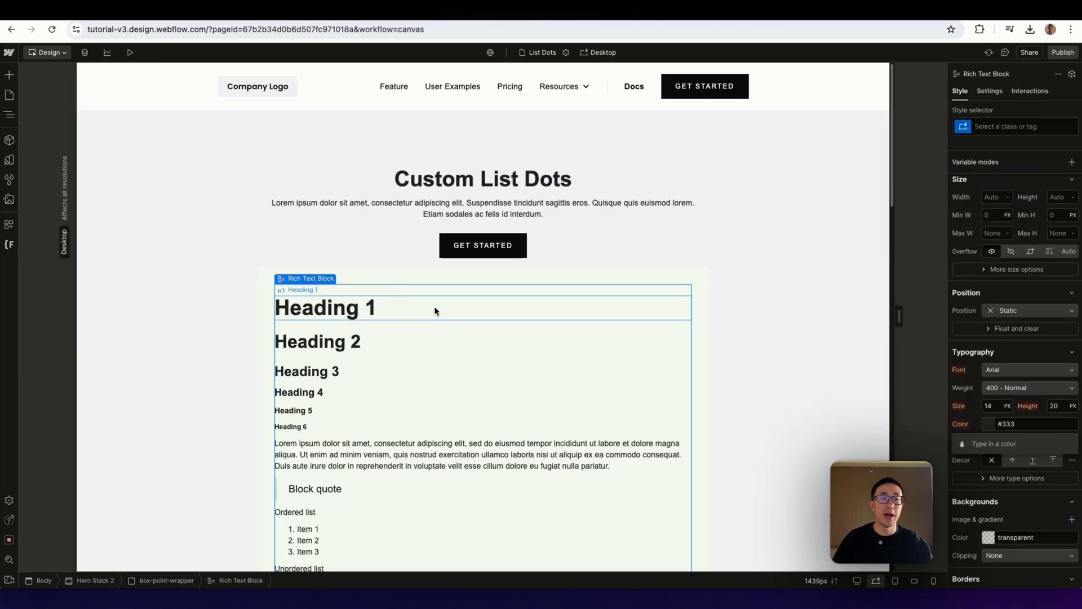
- Inspect the Rich Text block's block quote, ordered list and unordered list elements
{"action": "scroll", "coordinate": [434, 311], "scroll_direction": "down", "scroll_amount": 1}
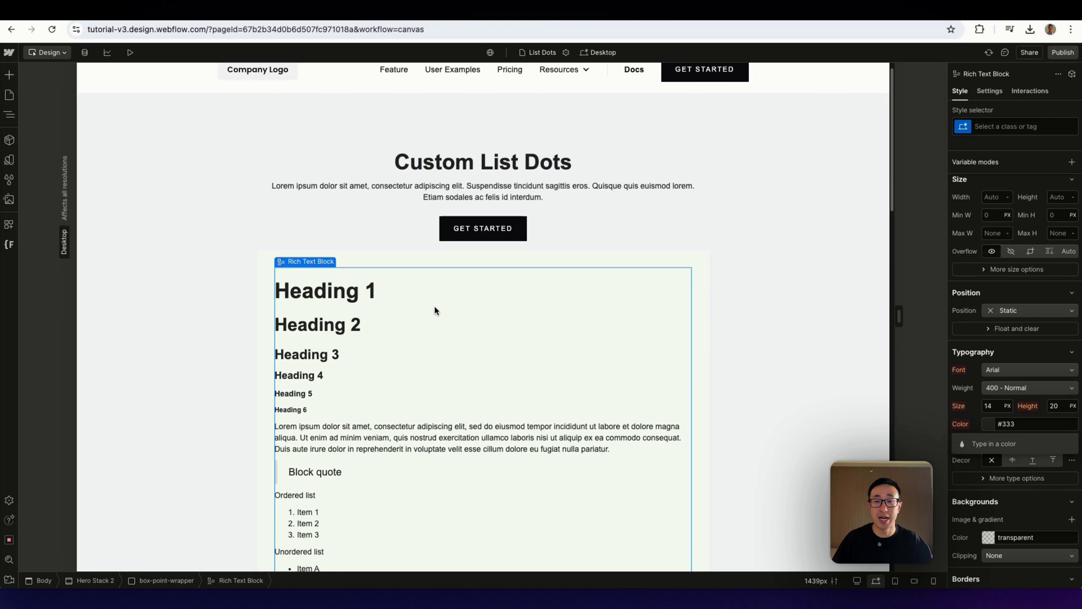
{"action": "scroll", "coordinate": [434, 311], "scroll_direction": "down", "scroll_amount": 1}
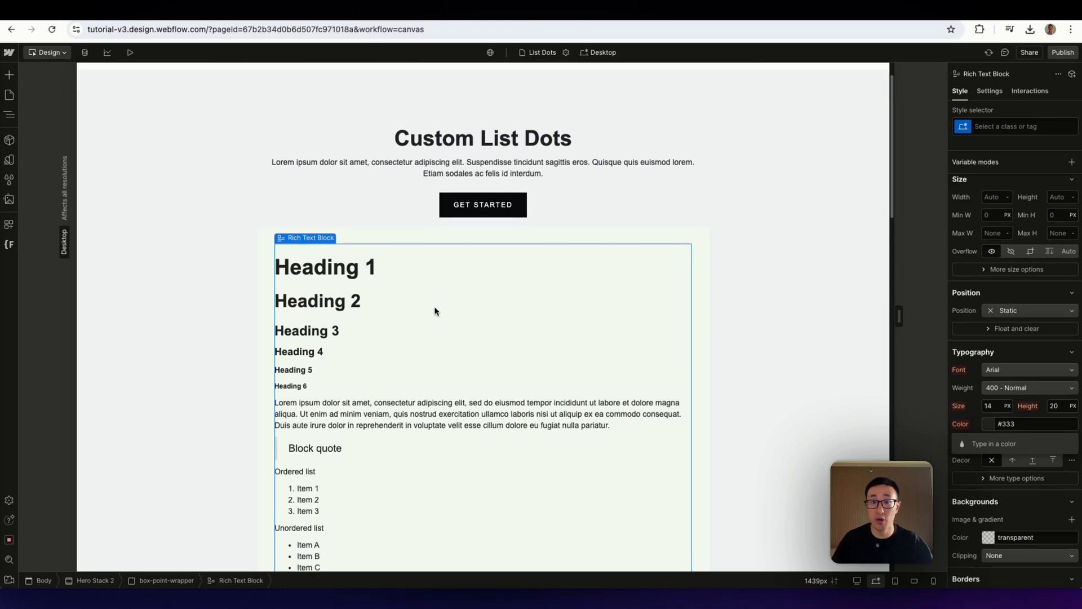
{"action": "scroll", "coordinate": [435, 310], "scroll_direction": "down", "scroll_amount": 5}
{"action": "left_click", "coordinate": [349, 336]}
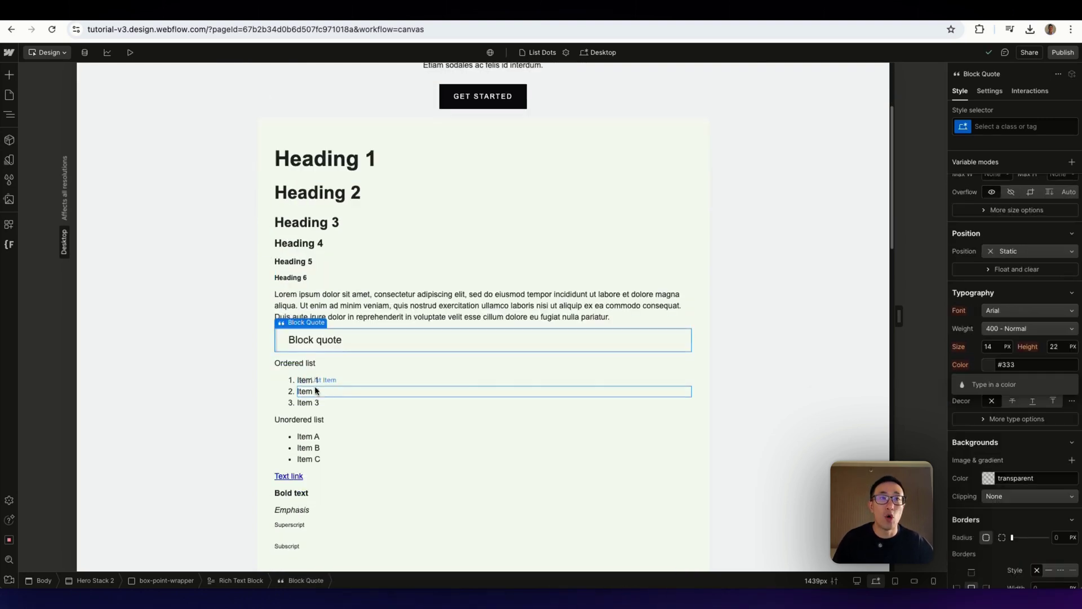
{"action": "left_click", "coordinate": [285, 392]}
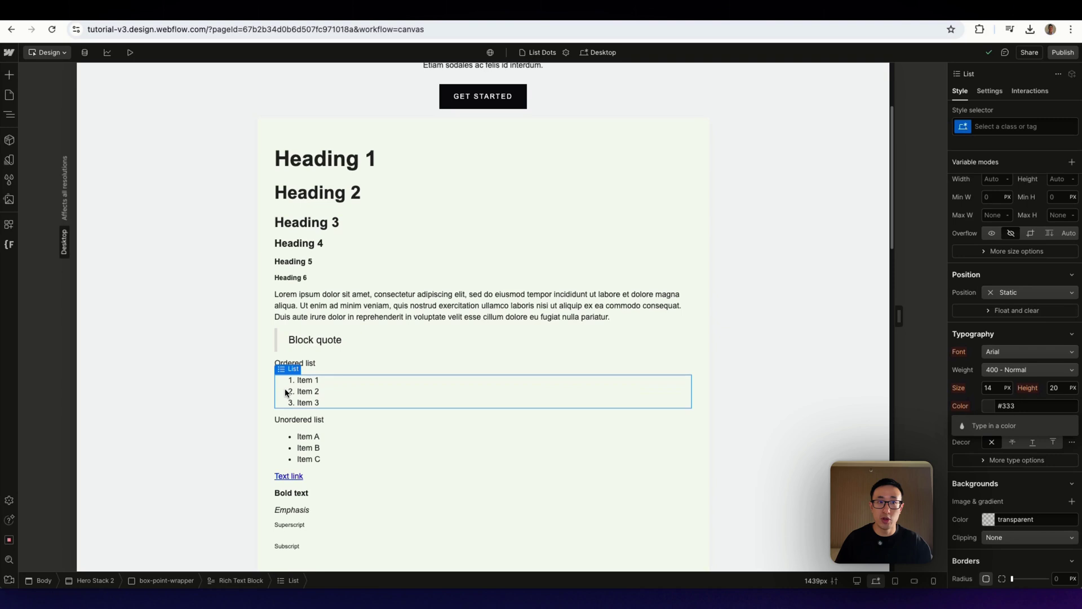
{"action": "left_click", "coordinate": [271, 435]}
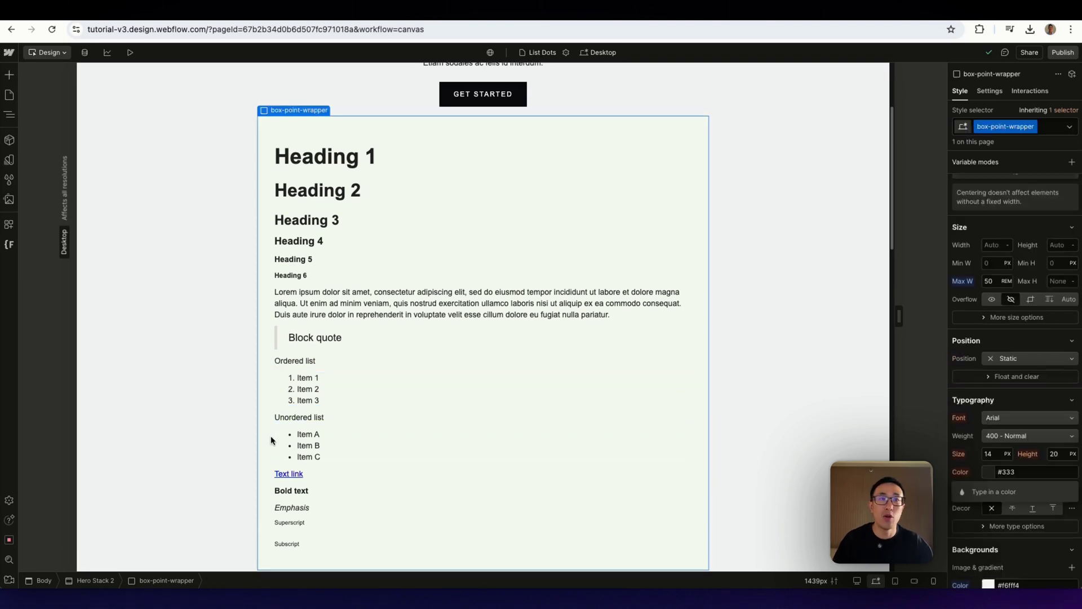
{"action": "left_click", "coordinate": [282, 437]}
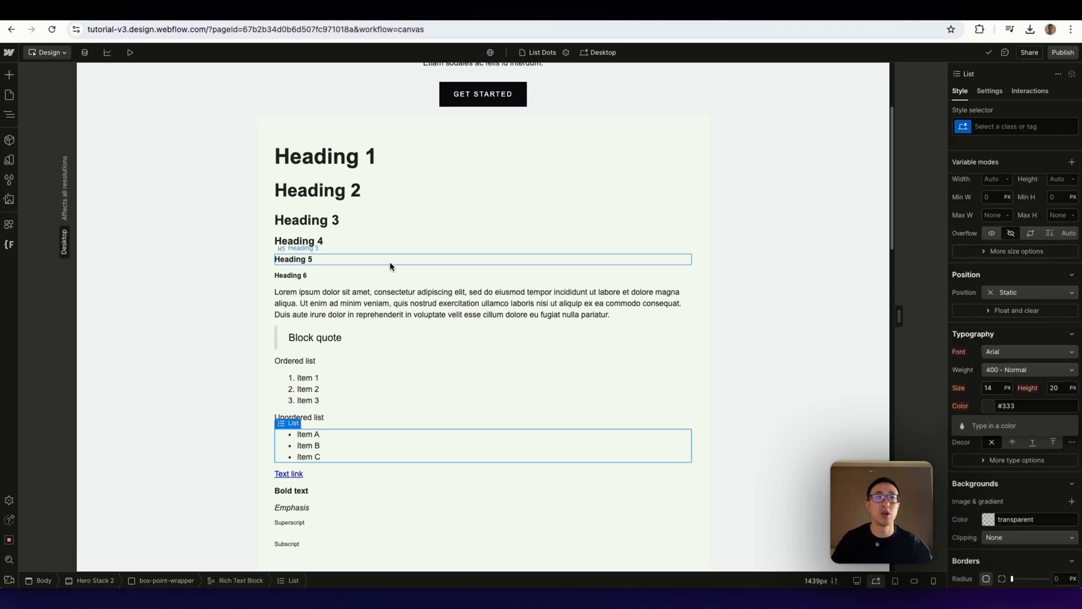
- Delete the headings, paragraph, quote, ordered list and trailing lines, keeping only the unordered list
{"action": "double_click", "coordinate": [339, 219]}
{"action": "left_click_drag", "start_coordinate": [276, 151], "coordinate": [428, 406]}
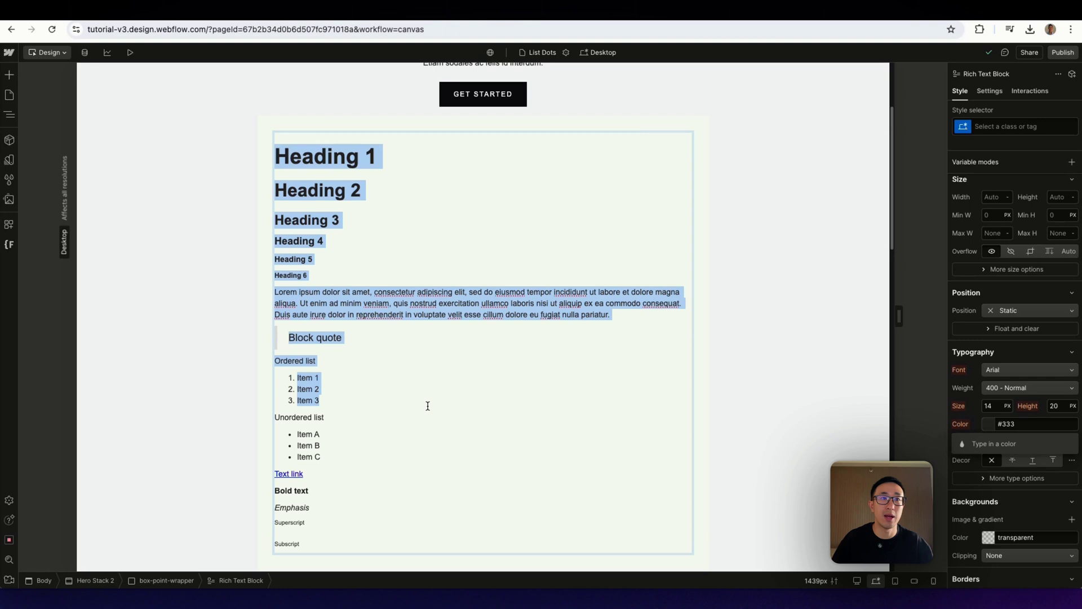
{"action": "key", "text": "BackSpace"}
{"action": "left_click_drag", "start_coordinate": [329, 282], "coordinate": [272, 213]}
{"action": "key", "text": "BackSpace"}
{"action": "key", "text": "Escape"}
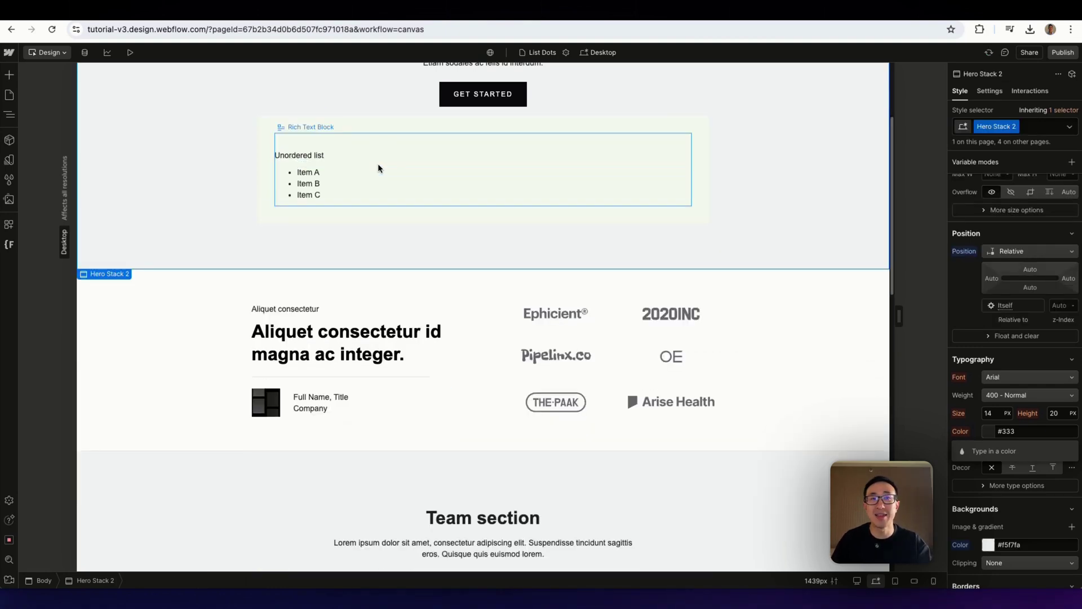
- Add two placeholder bullets after Item C, giving five list items
{"action": "double_click", "coordinate": [382, 195]}
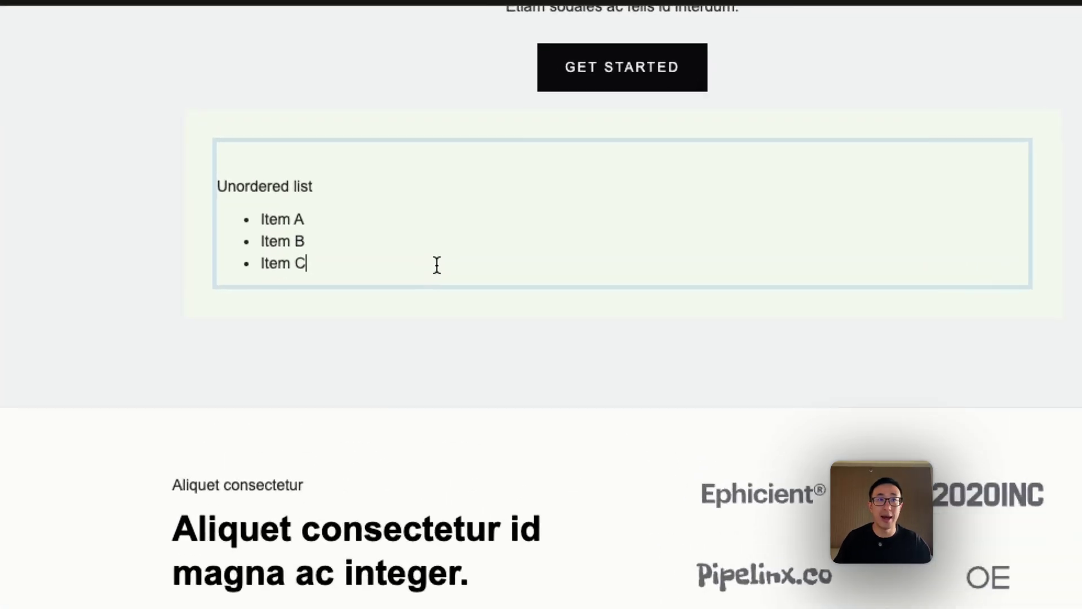
{"action": "key", "text": "Return"}
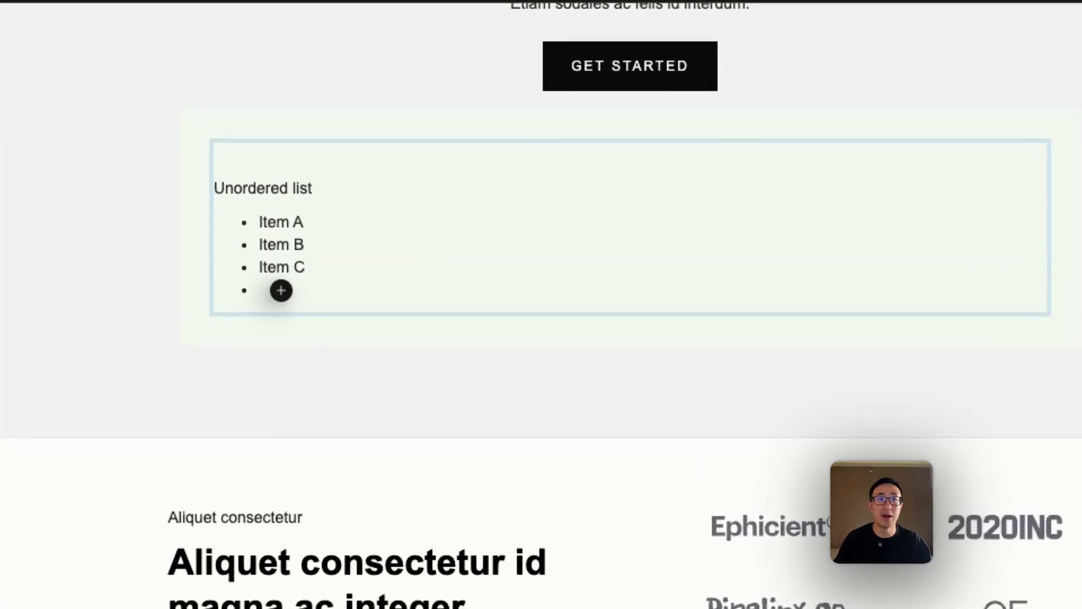
{"action": "type", "text": "dqwnidnqwid"}
{"action": "key", "text": "Return"}
{"action": "type", "text": "dqwndki"}
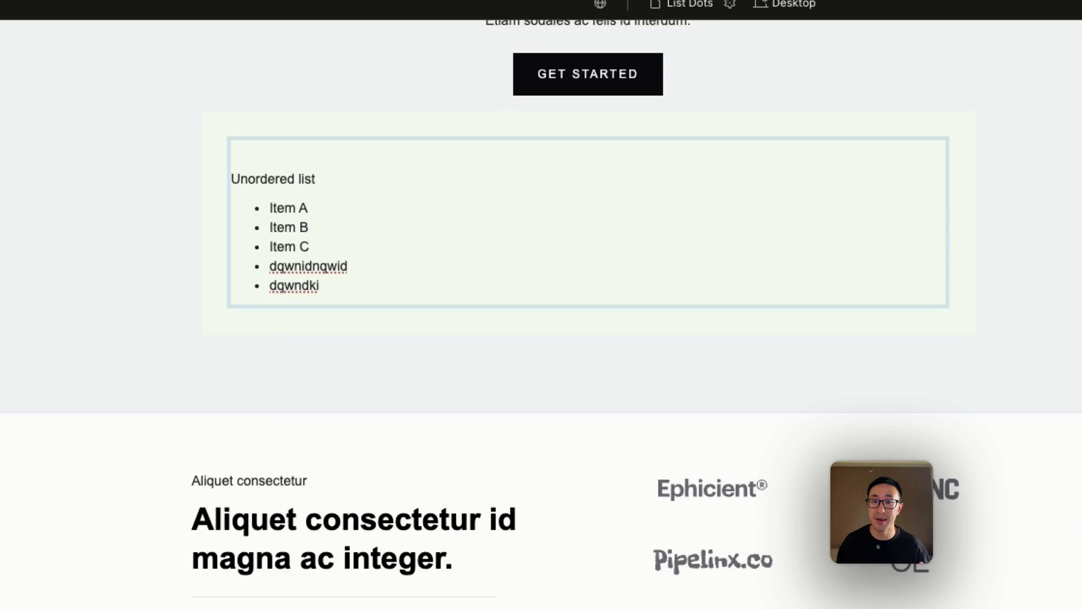
{"action": "left_click", "coordinate": [135, 167]}
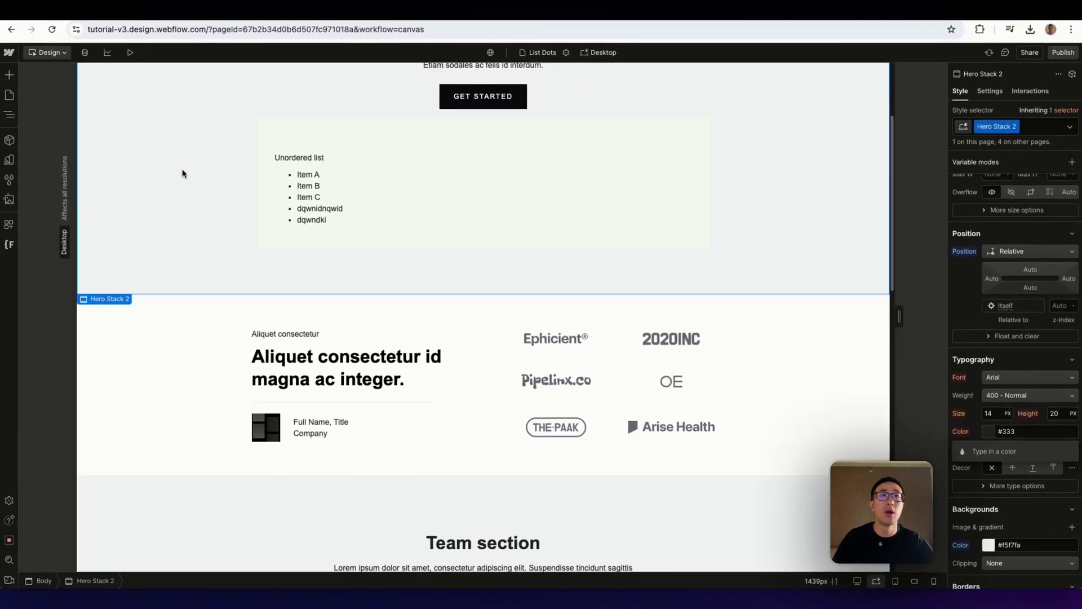
- Select the bulleted list, show the Navigator with Z, and bring up the list's settings
{"action": "scroll", "coordinate": [281, 192], "scroll_direction": "up", "scroll_amount": 1}
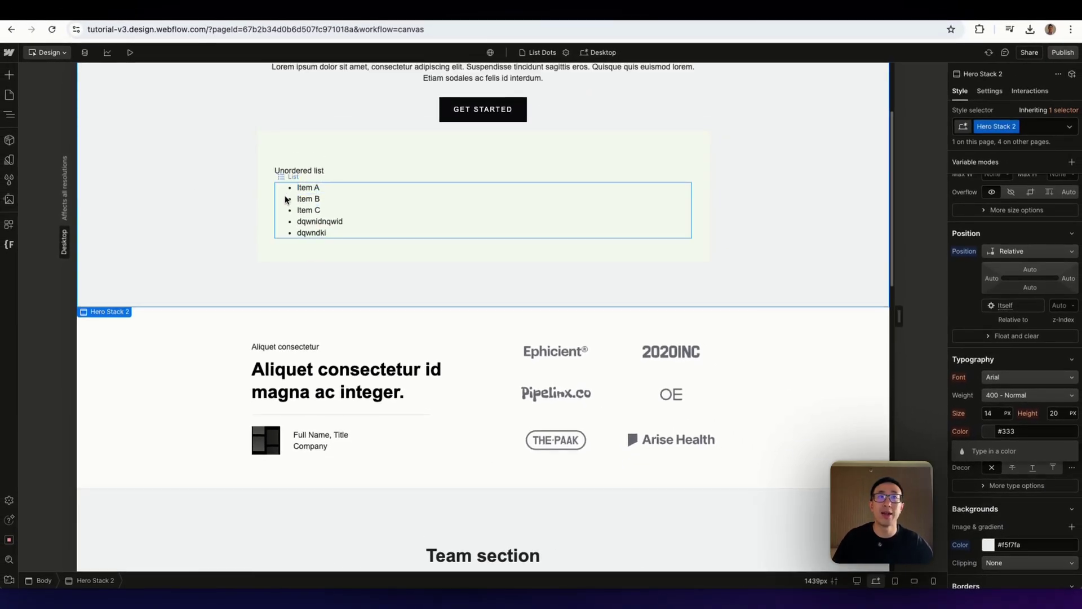
{"action": "left_click", "coordinate": [281, 199]}
{"action": "key", "text": "z"}
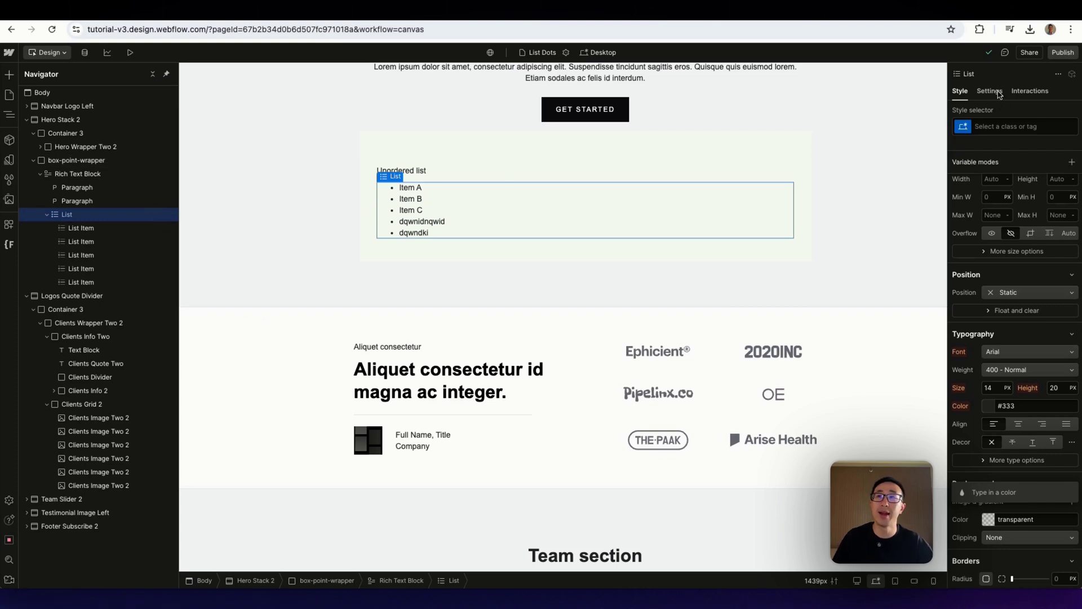
{"action": "left_click", "coordinate": [990, 92]}
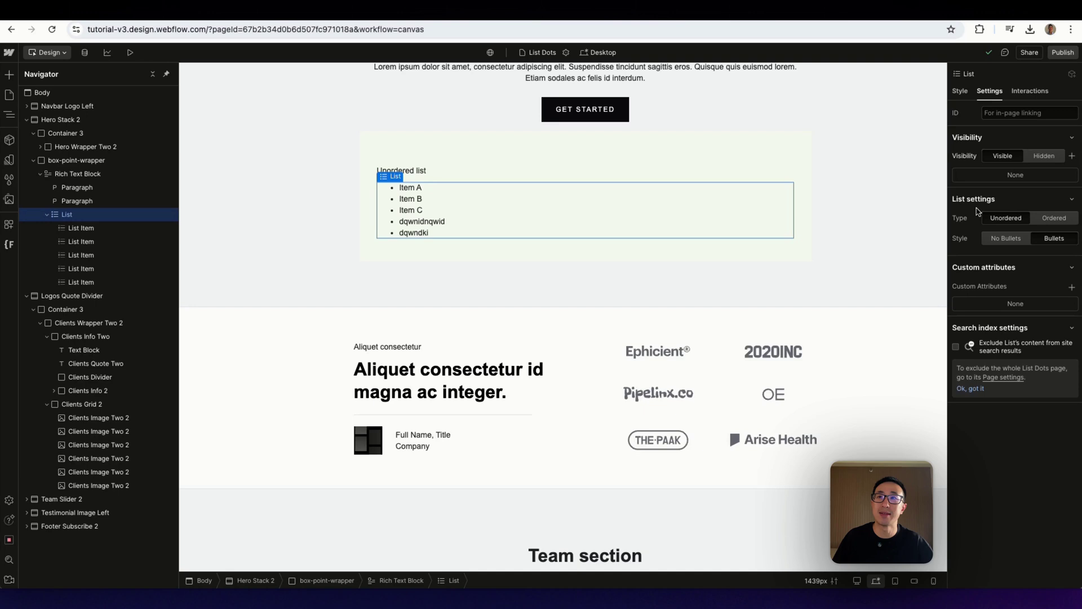
- Try the list as ordered and unbulleted, restore unordered bullets, then select box-point-wrapper
{"action": "left_click", "coordinate": [1056, 218]}
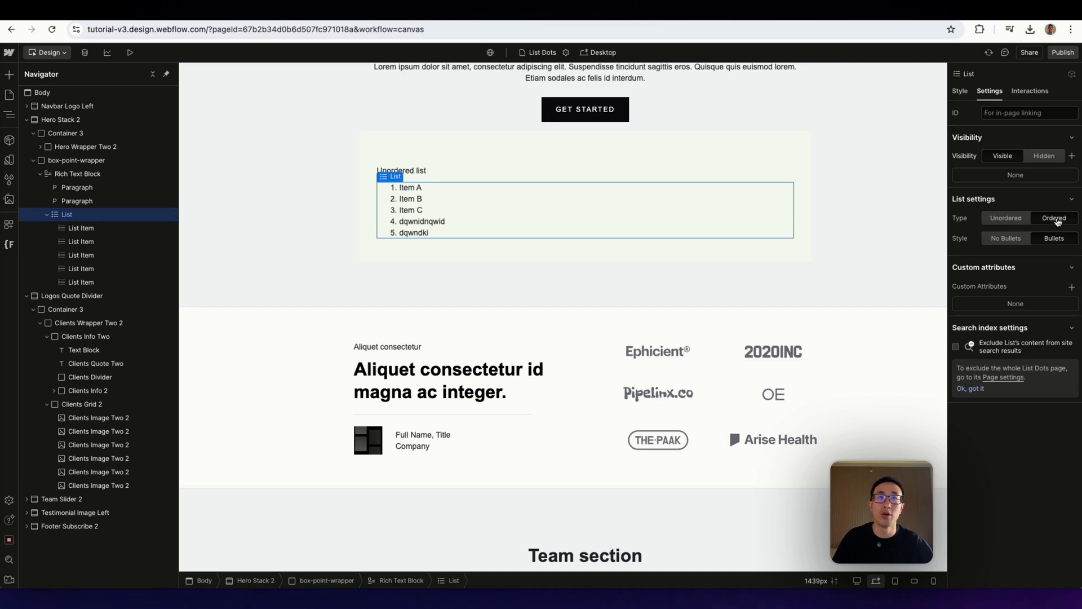
{"action": "left_click", "coordinate": [1024, 223]}
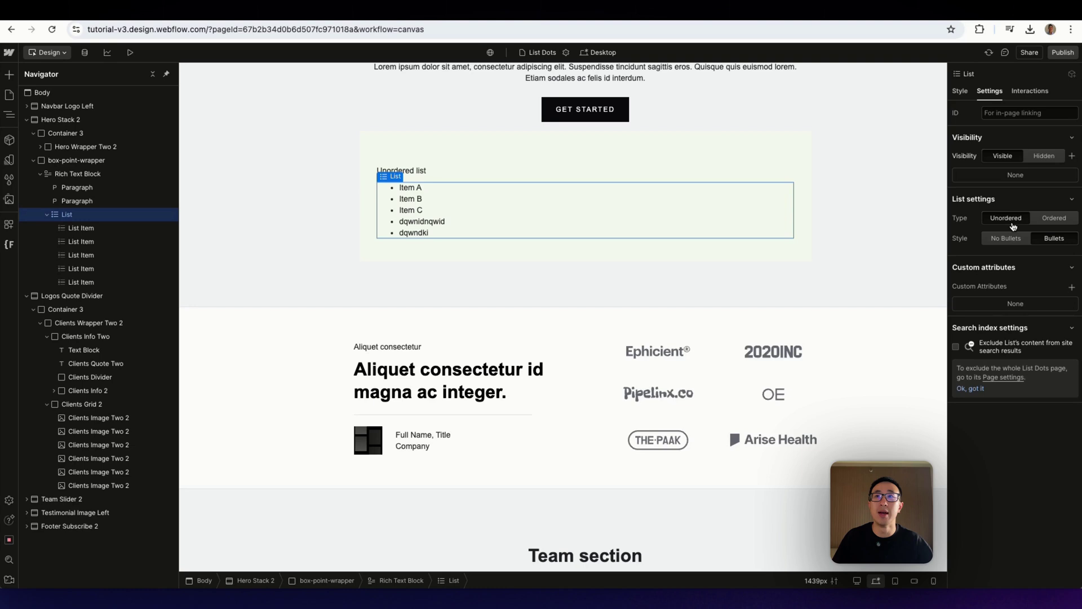
{"action": "left_click", "coordinate": [1008, 244]}
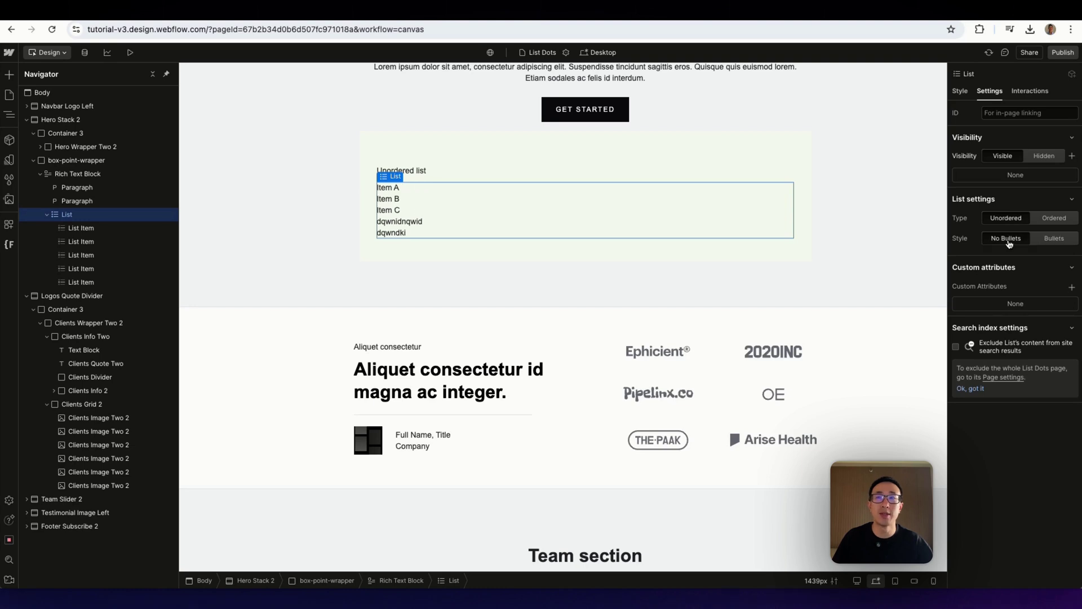
{"action": "left_click", "coordinate": [1062, 240]}
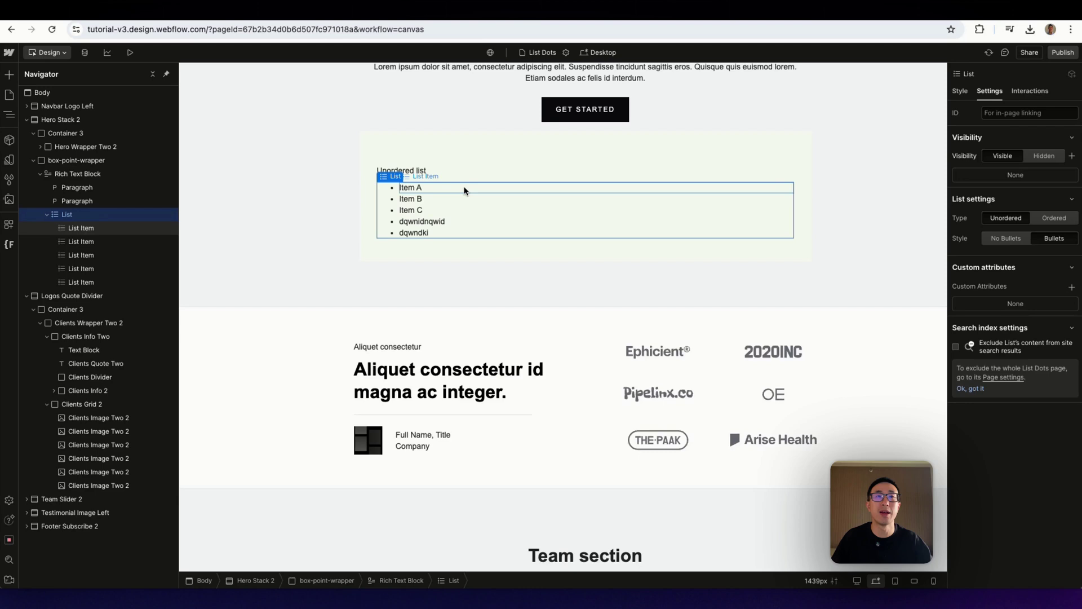
{"action": "scroll", "coordinate": [482, 180], "scroll_direction": "up", "scroll_amount": 1}
{"action": "left_click", "coordinate": [482, 180]}
{"action": "left_click", "coordinate": [507, 159]}
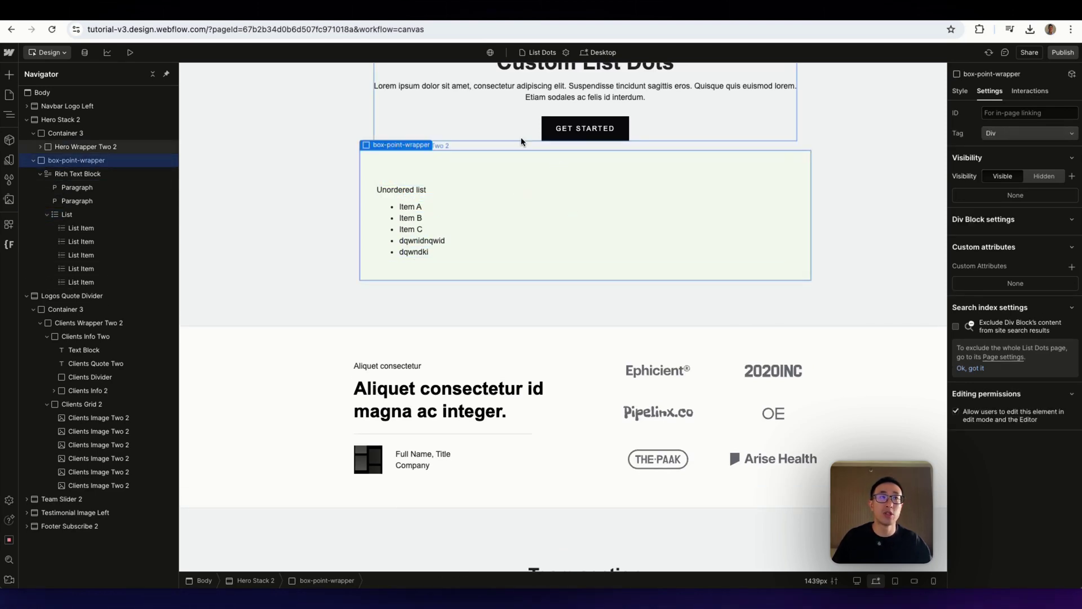
{"action": "key", "text": "super+e"}
{"action": "type", "text": "em"}
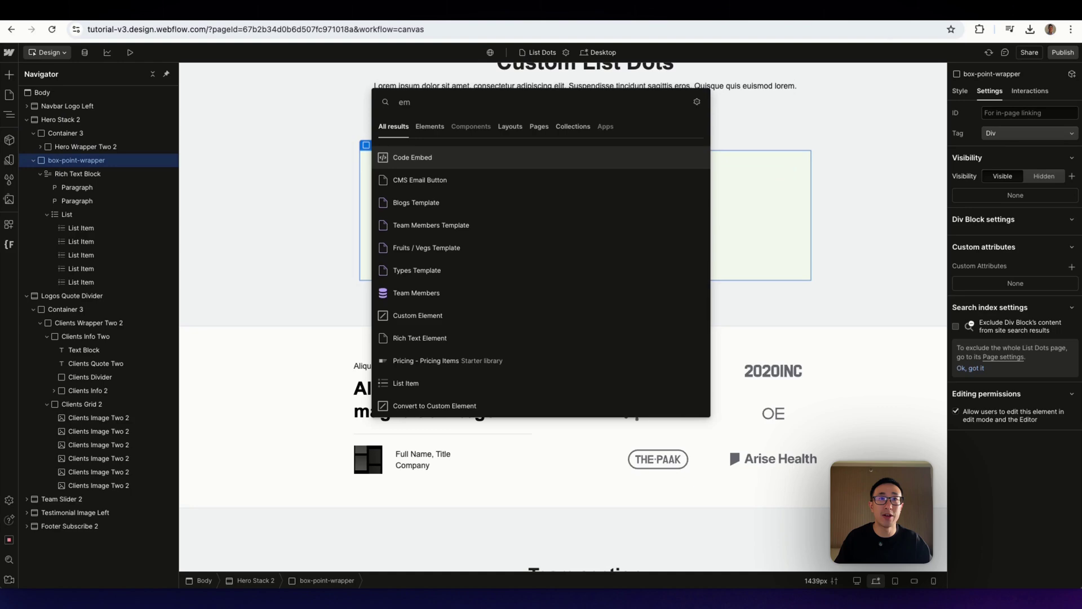
{"action": "key", "text": "Return"}
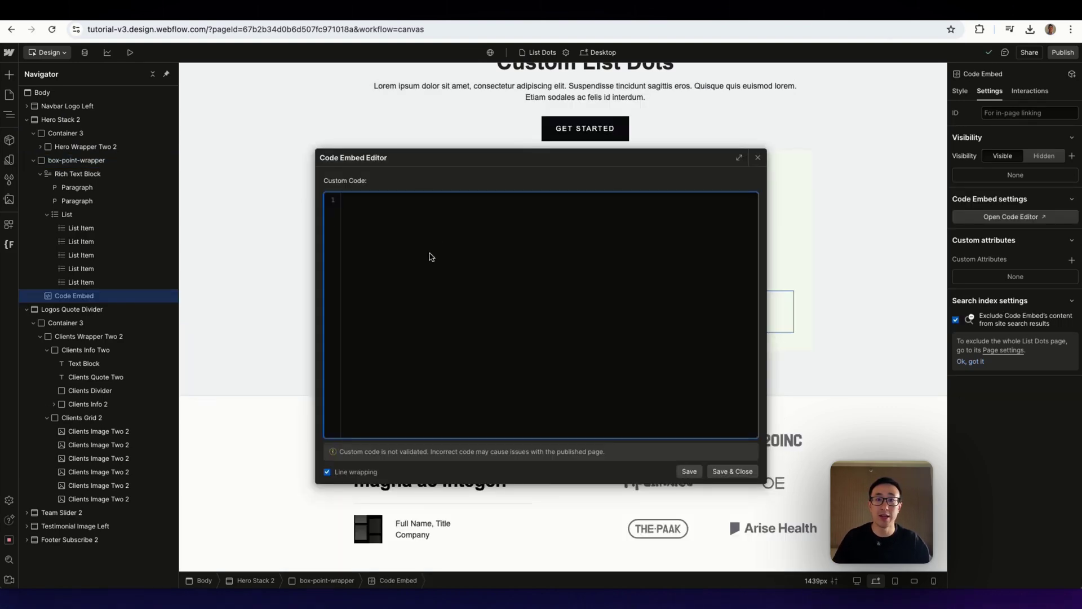
{"action": "type", "text": "<style> li {   padding: 0;   list-style-type: none; }  li {   background-image: url('https://cdn.prod.website-files.com/67689e76f1b0418ad94f7f1a/6768a80fffd377a1ef369a10_TPA03258.jpg');   background-repeat: no-repeat;   padding-left: 1.2rem;   background-position: 0 3px;   background-size: 1rem 1rem; /* Adjust the width and height as needed */ } </style>"}
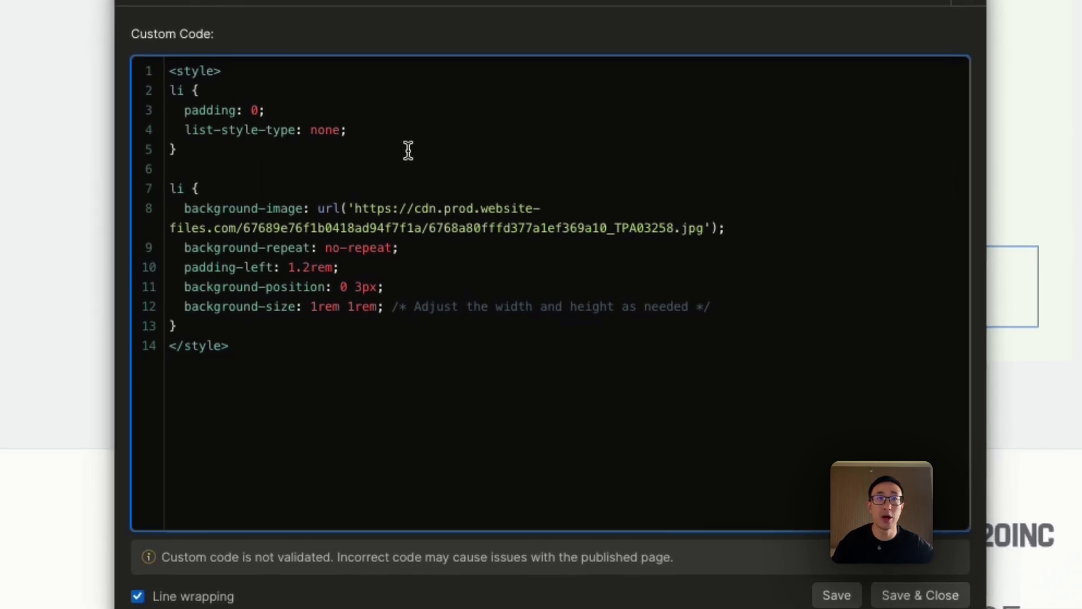
{"action": "left_click", "coordinate": [143, 70]}
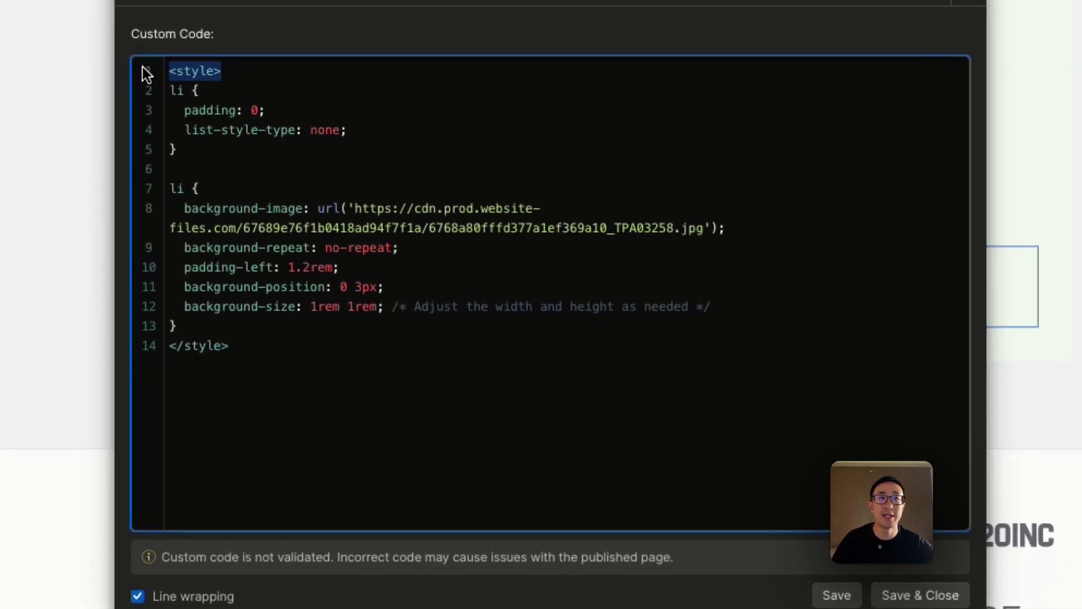
{"action": "left_click", "coordinate": [223, 350]}
{"action": "triple_click", "coordinate": [223, 350]}
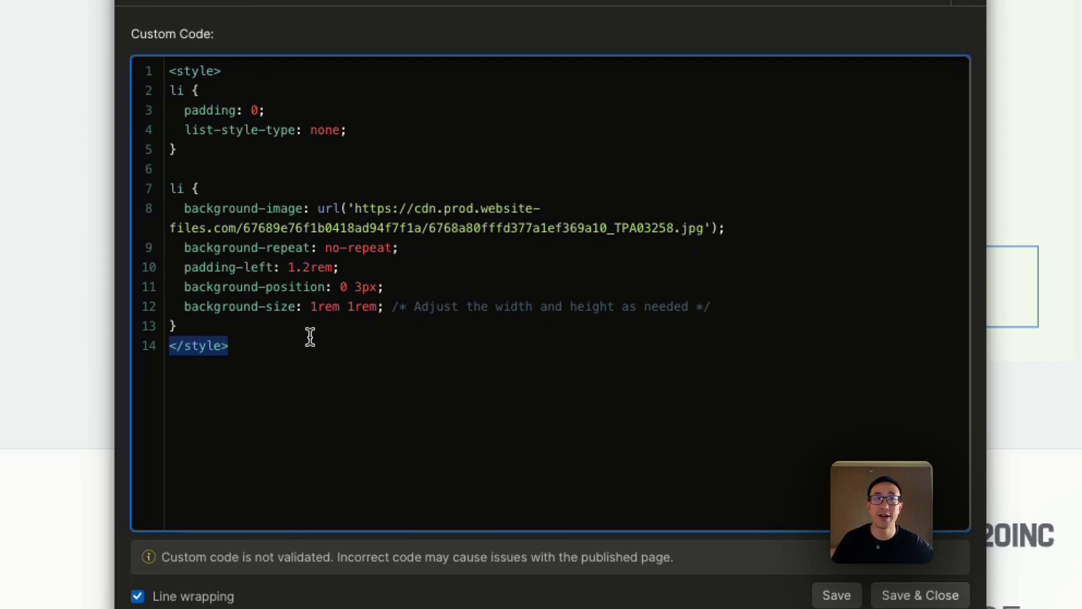
{"action": "left_click_drag", "start_coordinate": [183, 91], "coordinate": [167, 92]}
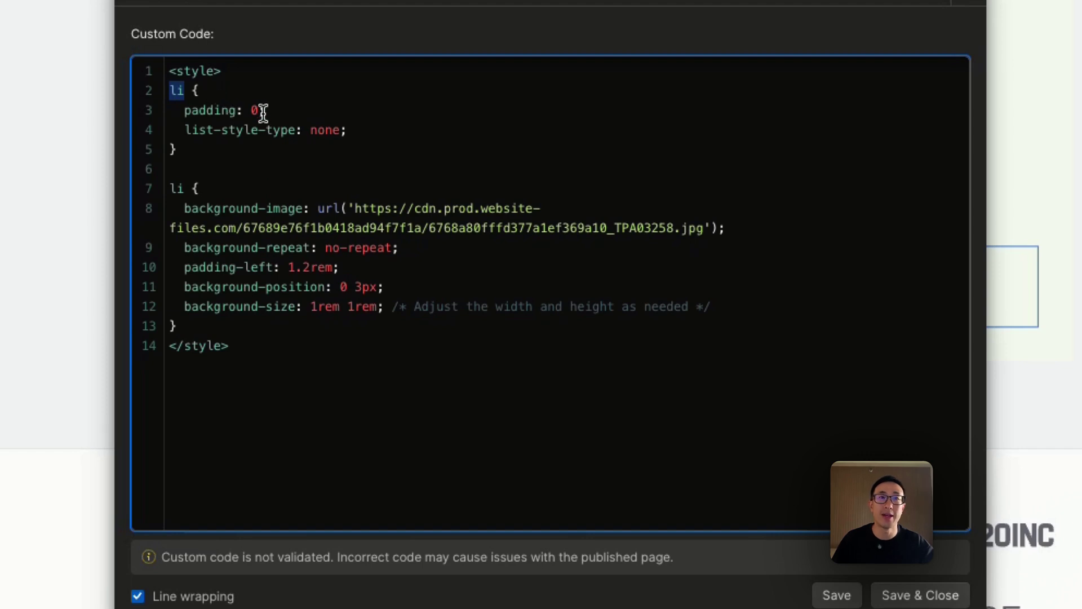
{"action": "left_click_drag", "start_coordinate": [249, 111], "coordinate": [265, 111]}
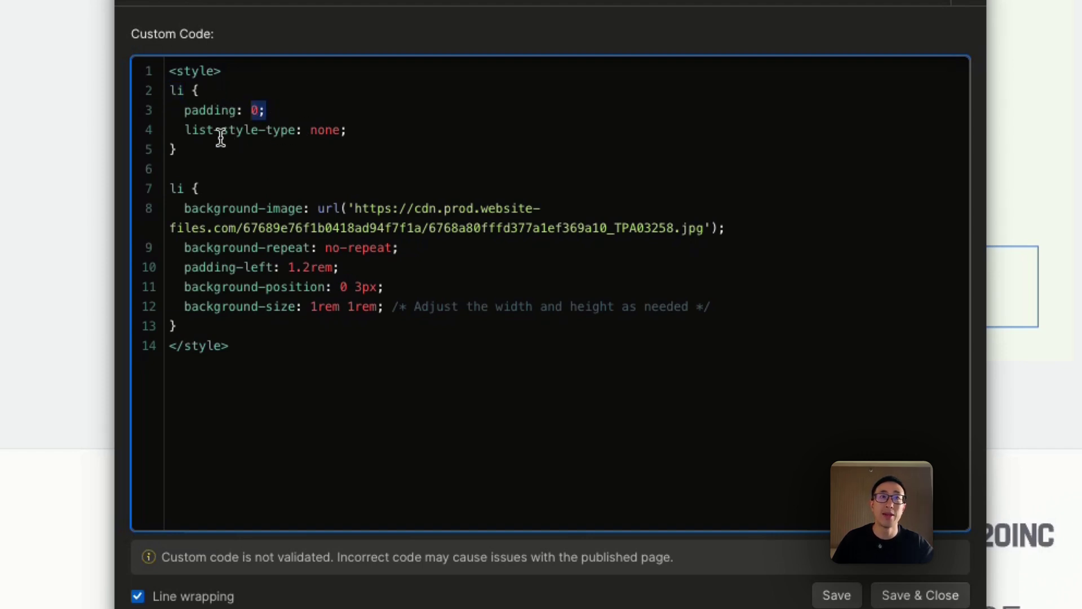
{"action": "left_click_drag", "start_coordinate": [186, 131], "coordinate": [343, 130]}
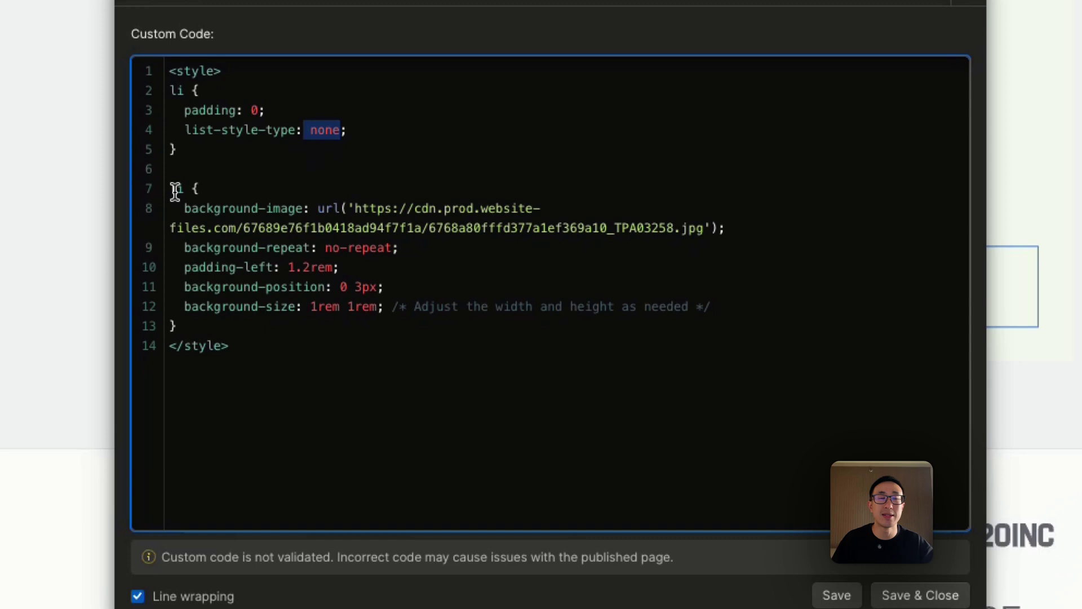
{"action": "left_click_drag", "start_coordinate": [176, 188], "coordinate": [350, 227]}
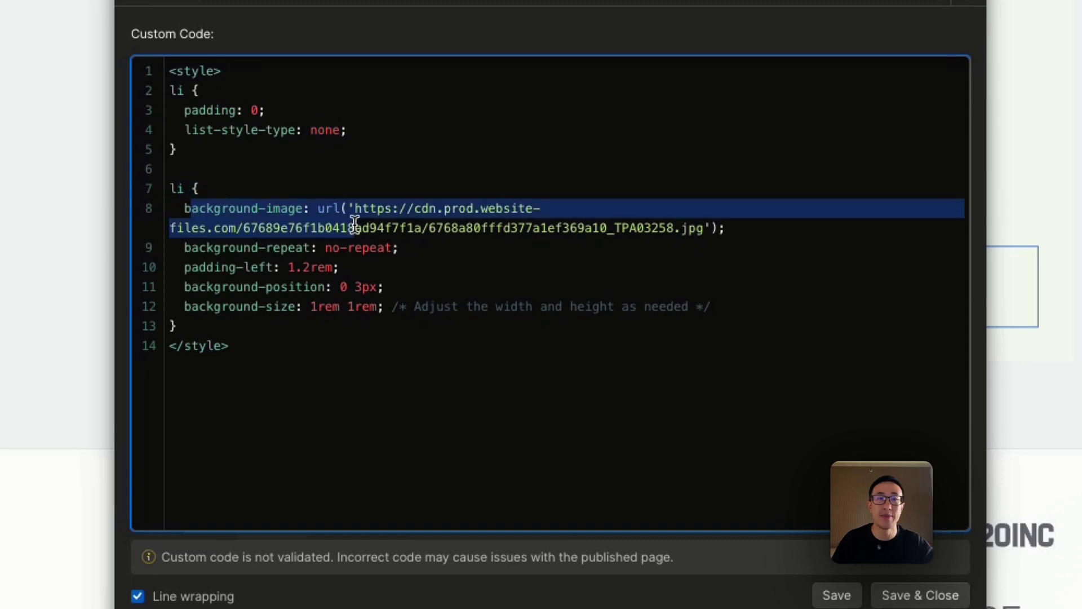
{"action": "double_click", "coordinate": [329, 208]}
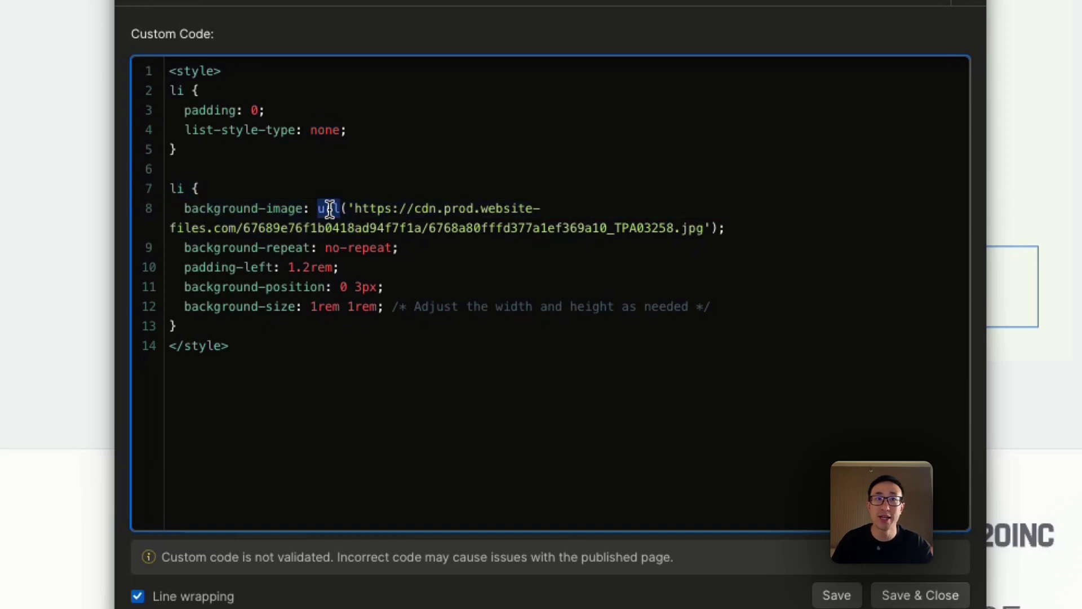
{"action": "left_click_drag", "start_coordinate": [354, 208], "coordinate": [710, 231]}
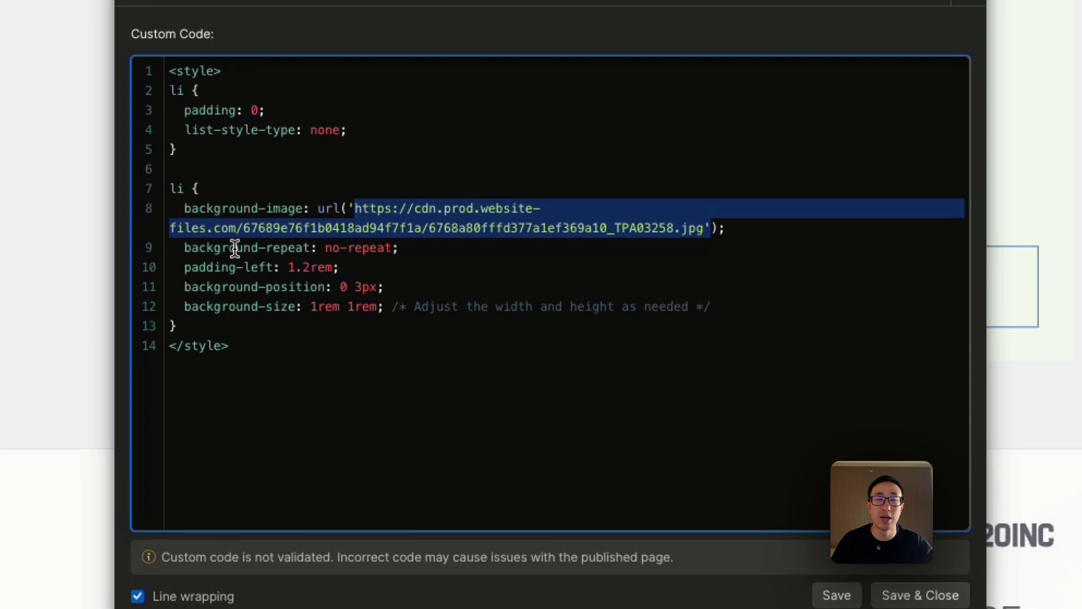
{"action": "left_click_drag", "start_coordinate": [320, 248], "coordinate": [378, 246]}
{"action": "left_click_drag", "start_coordinate": [287, 267], "coordinate": [151, 190]}
{"action": "left_click", "coordinate": [343, 287]}
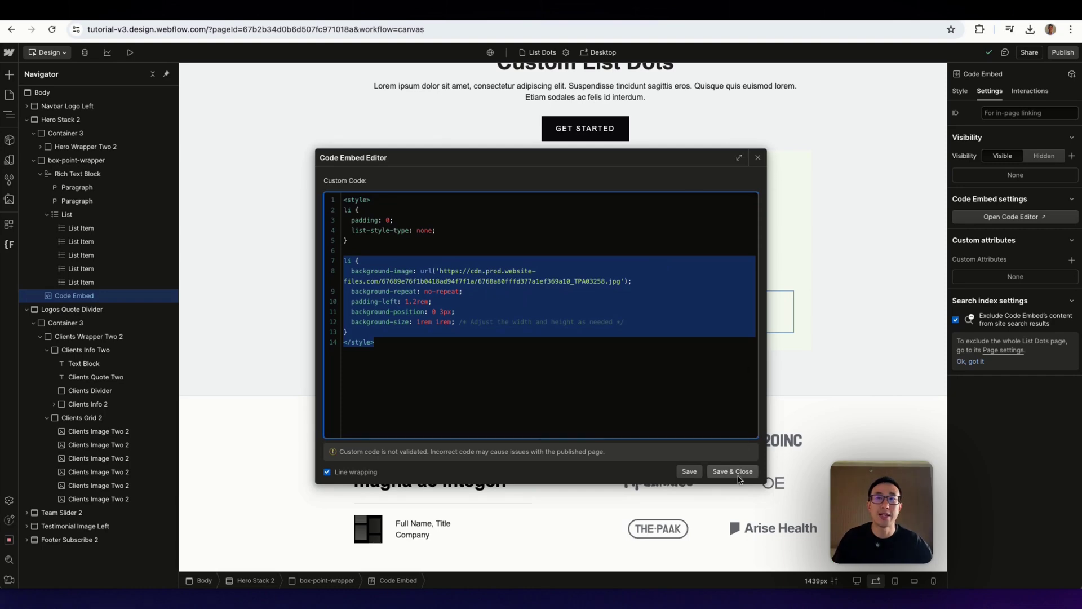
- Save the list-icon CSS in the Code Embed and show the site's Assets panel
{"action": "left_click", "coordinate": [733, 471]}
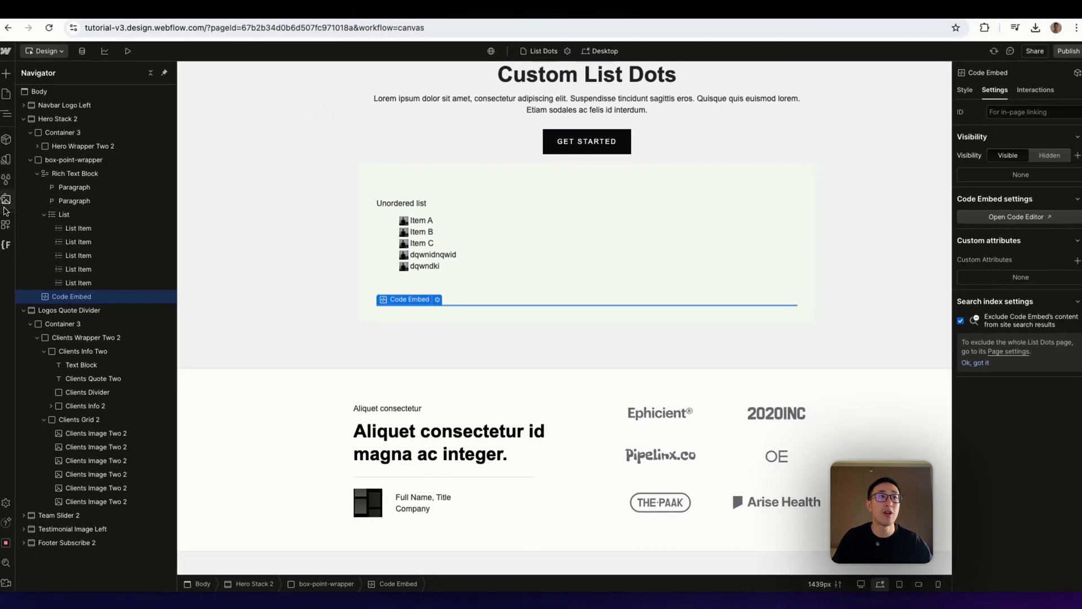
{"action": "left_click", "coordinate": [9, 199]}
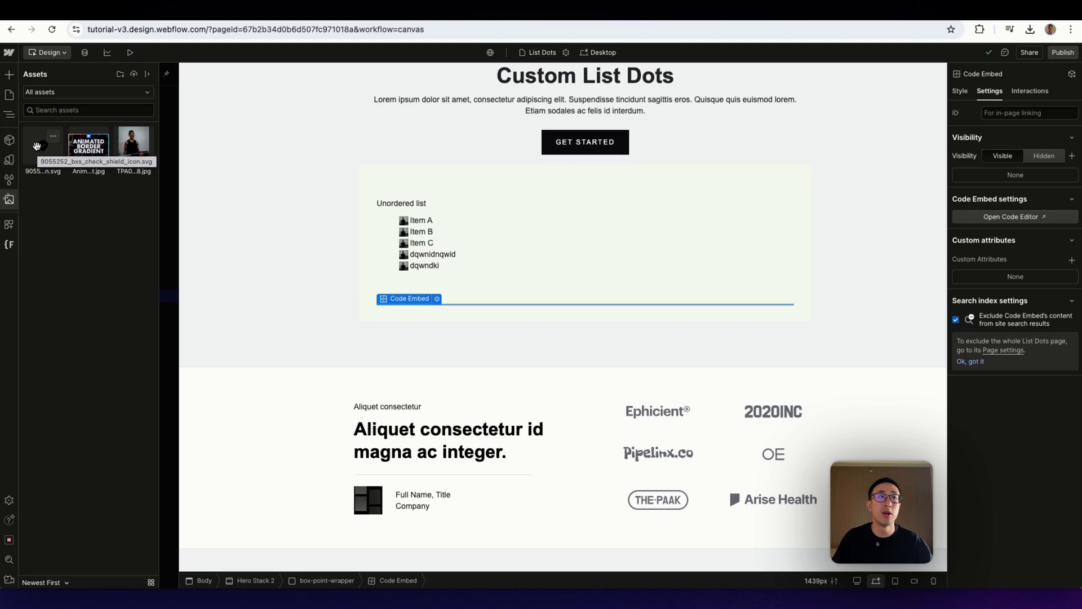
- Search iconfinder.com for 'tick' icons and filter the results to Free
{"action": "key", "text": "super+t"}
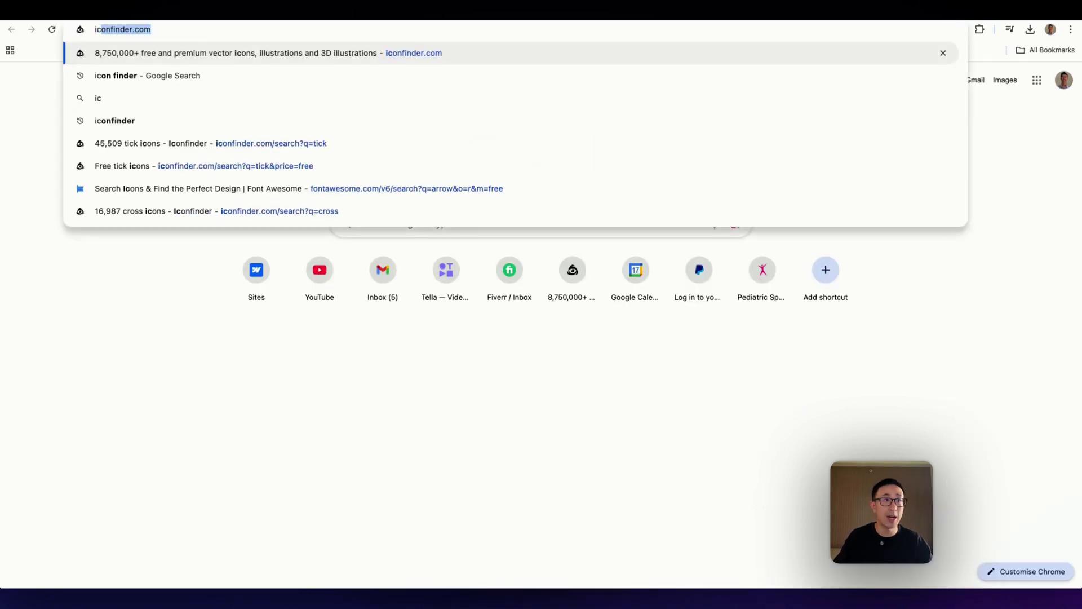
{"action": "key", "text": "Return"}
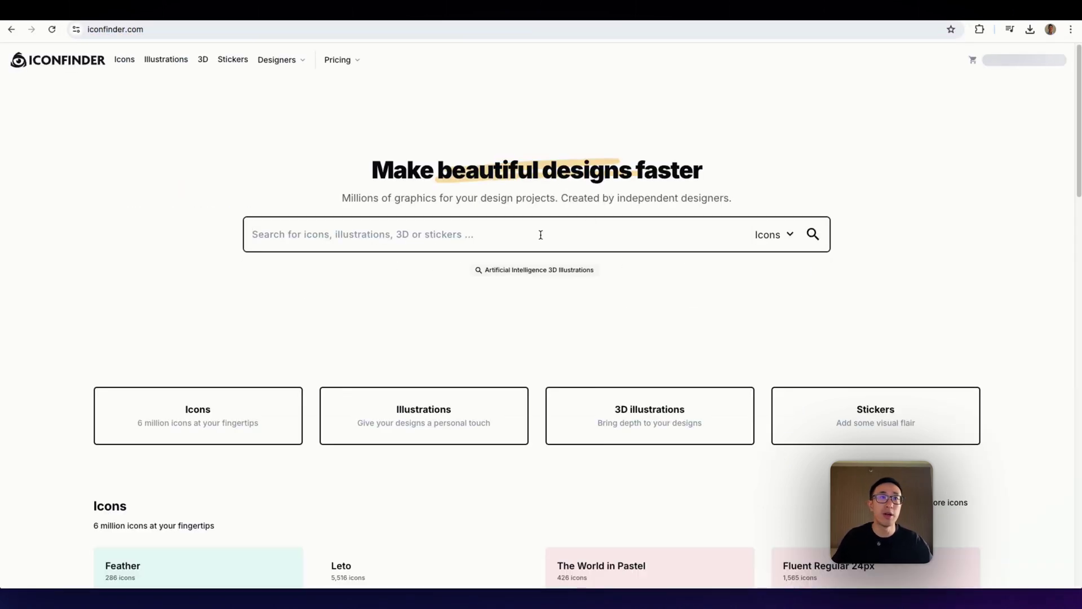
{"action": "left_click", "coordinate": [540, 235]}
{"action": "type", "text": "tick"}
{"action": "key", "text": "Return"}
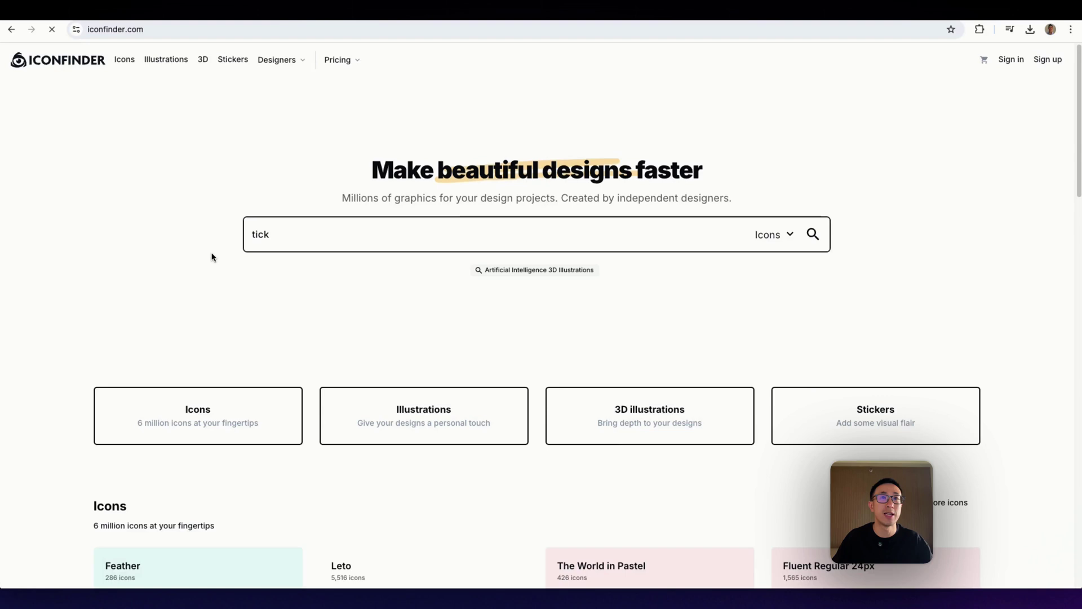
{"action": "left_click", "coordinate": [16, 164]}
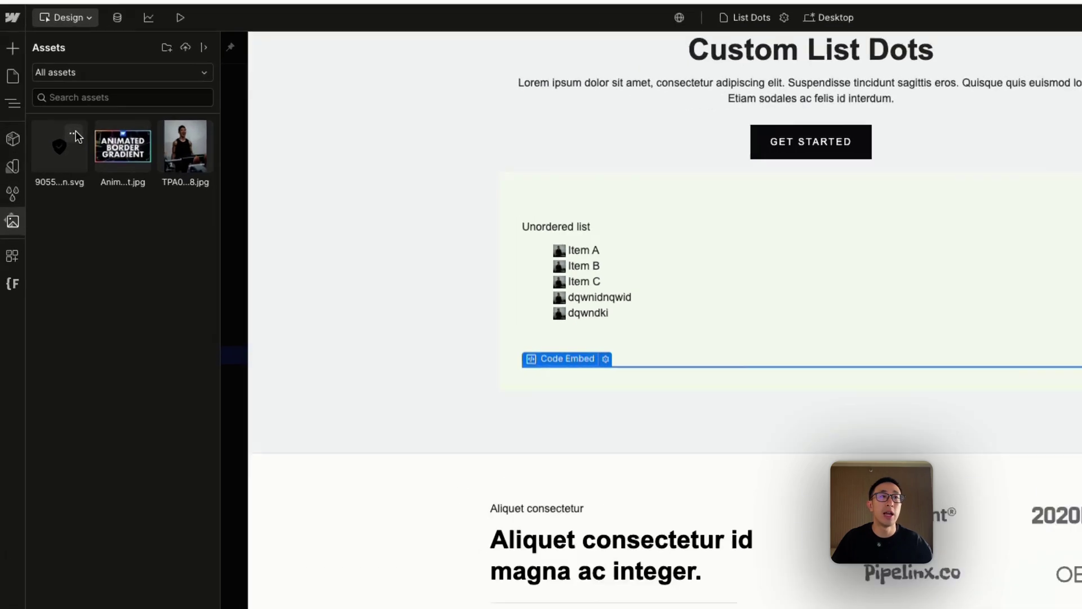
- Open the shield check SVG asset's link from its '...' menu in a new tab
{"action": "left_click", "coordinate": [55, 137]}
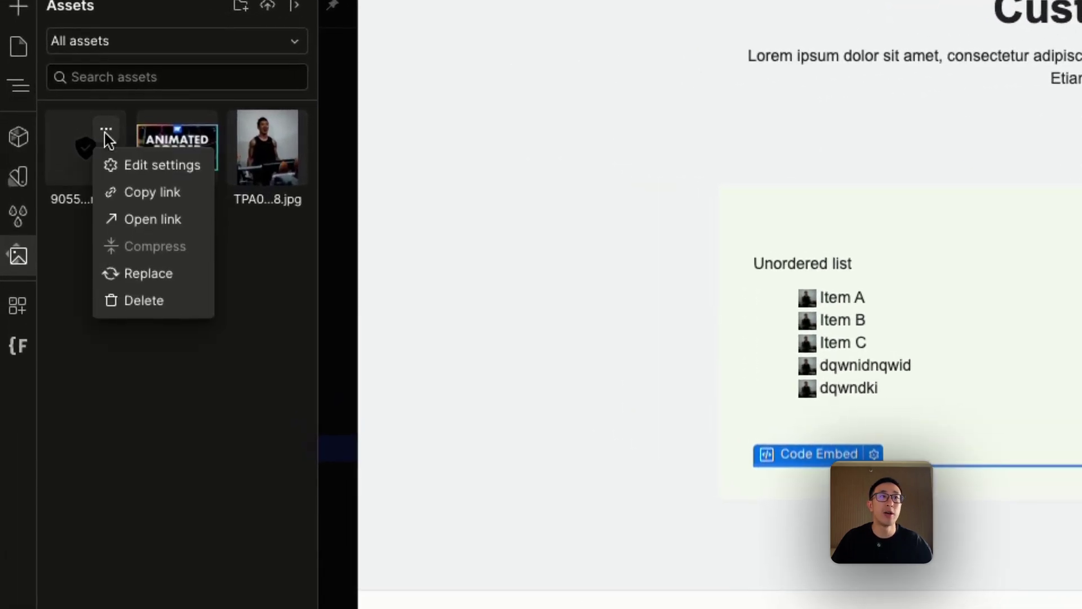
{"action": "left_click", "coordinate": [158, 220]}
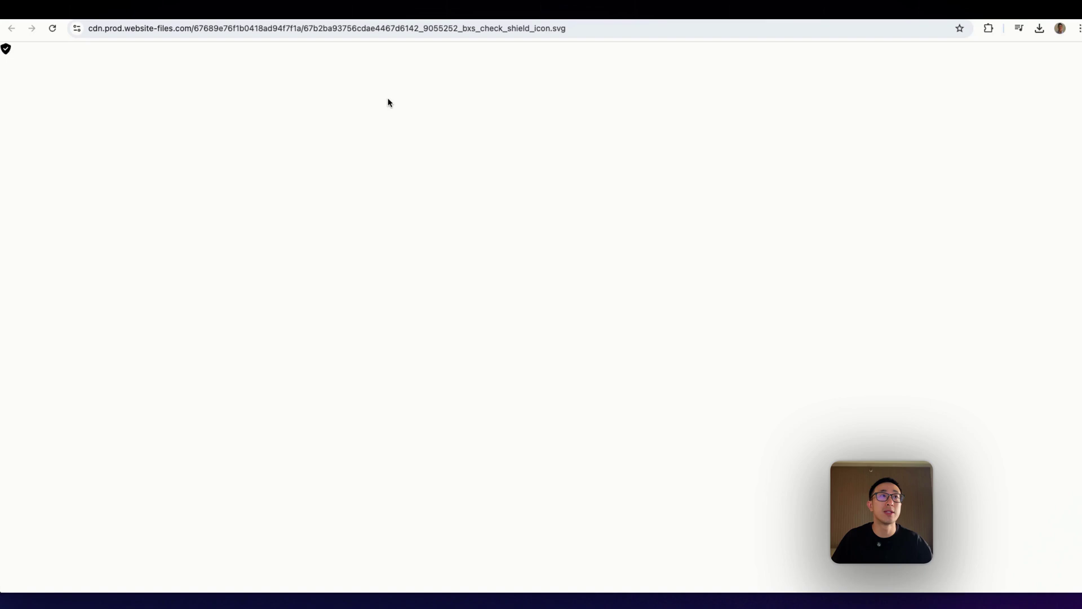
- Copy the shield SVG's CDN address and return to the Webflow Designer tab
{"action": "left_click", "coordinate": [158, 31]}
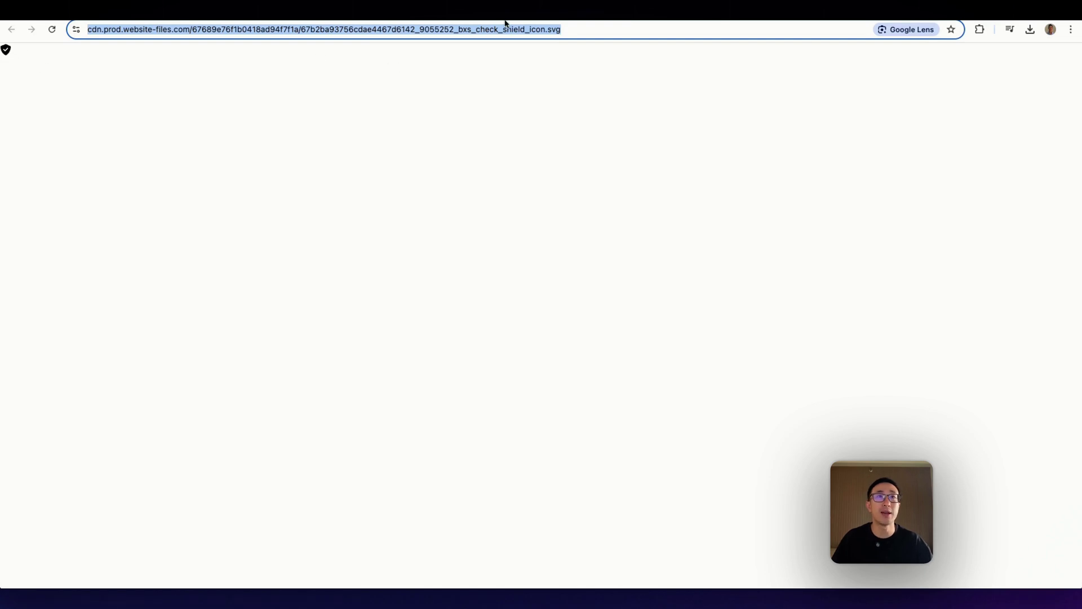
{"action": "key", "text": "ctrl+shift+Tab"}
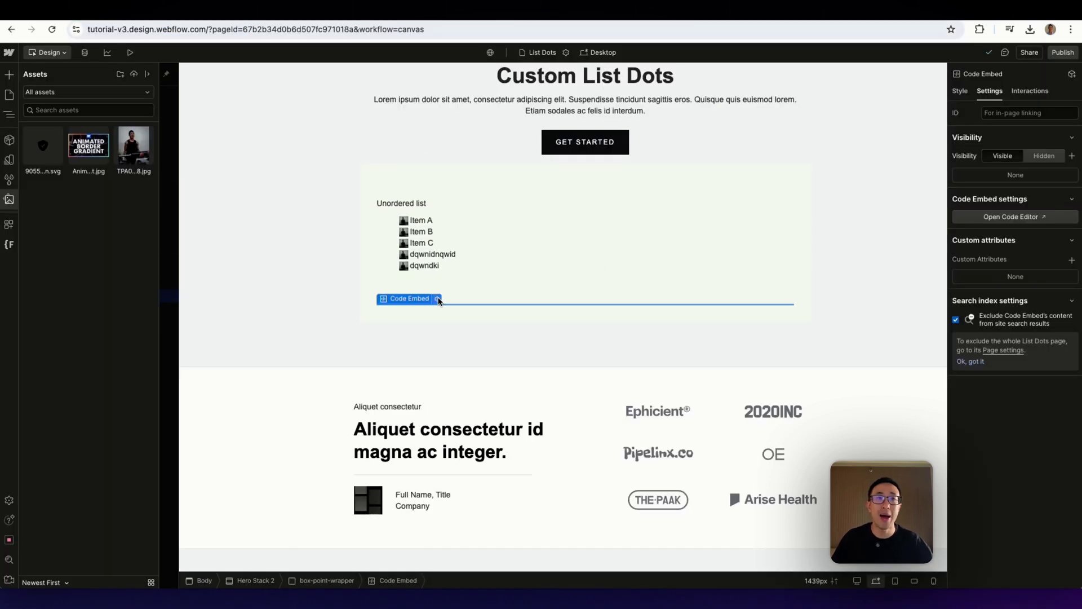
- Replace the JPG URL in the Code Embed's url() with the shield SVG link and save
{"action": "double_click", "coordinate": [439, 299]}
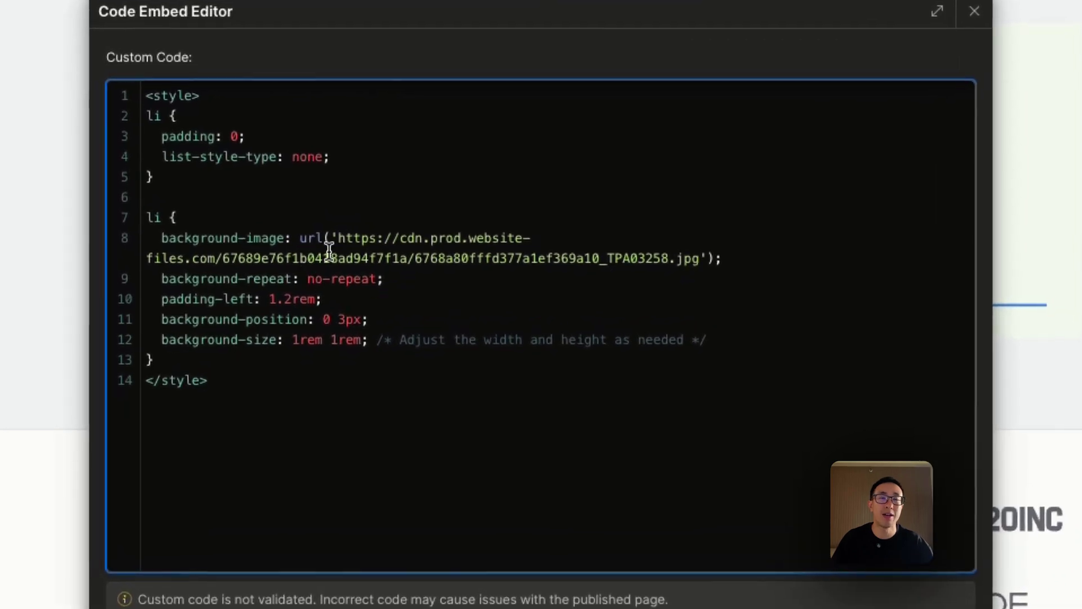
{"action": "left_click", "coordinate": [337, 238]}
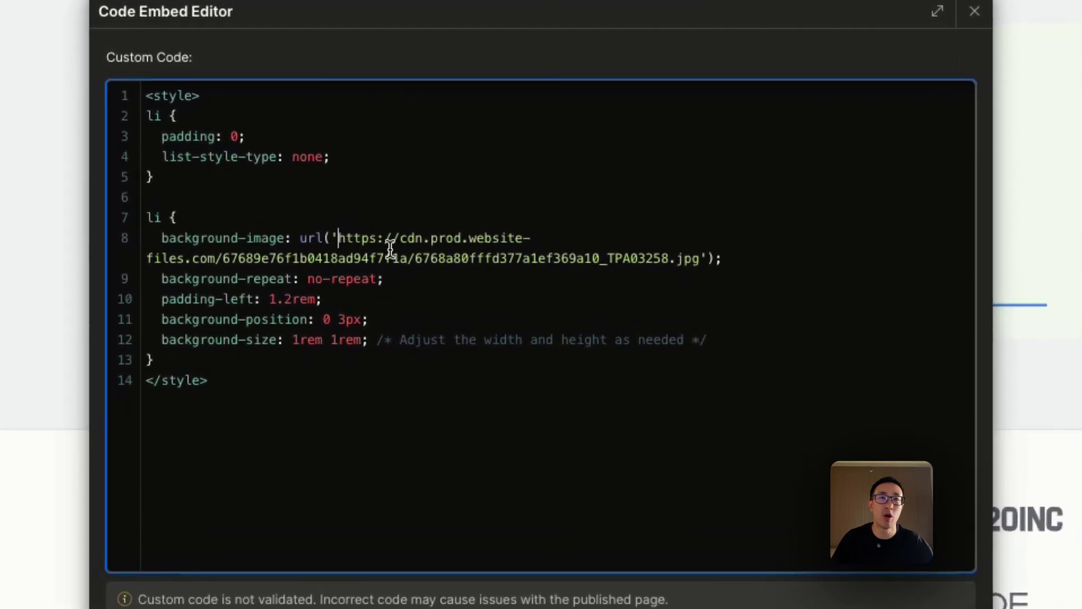
{"action": "left_click", "coordinate": [699, 258], "text": "shift"}
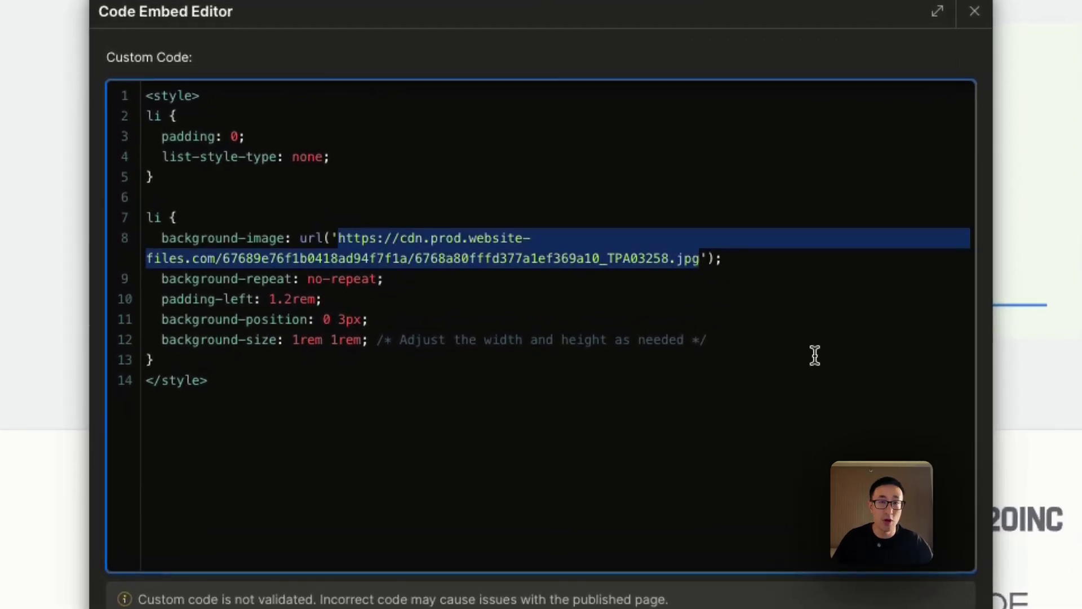
{"action": "type", "text": "https://cdn.prod.website-files.com/67689e76f1b0418ad94f7f1a/67b2ba93756cdac4467d6142_9855252_bxs_check_shield_icon.svg"}
{"action": "left_click", "coordinate": [906, 575]}
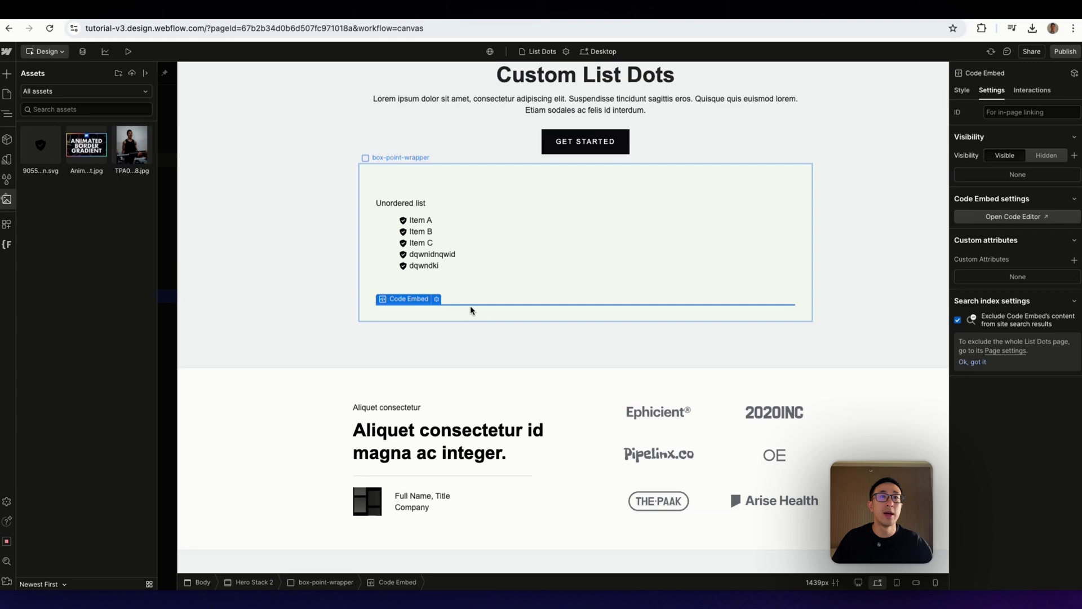
- Style All Unordered Lists with left padding 0 instead of 40
{"action": "left_click", "coordinate": [393, 224]}
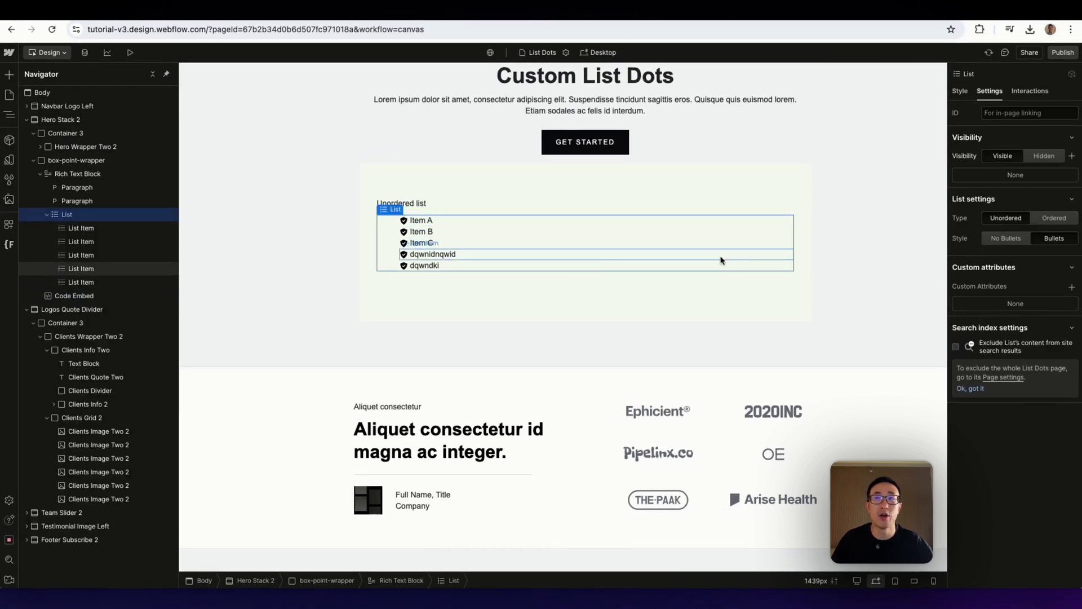
{"action": "key", "text": "s"}
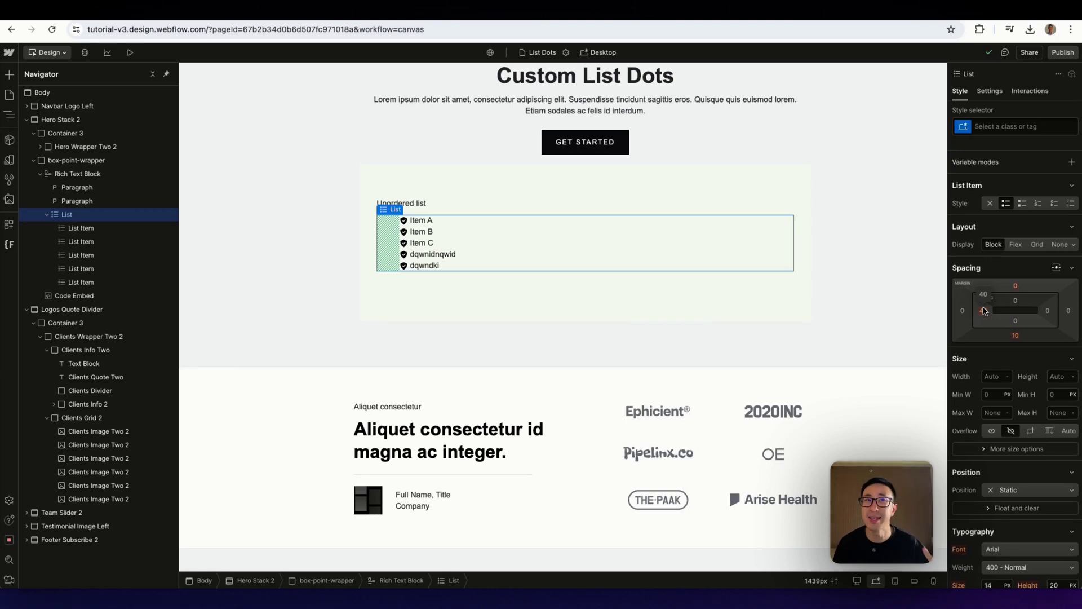
{"action": "left_click", "coordinate": [1005, 126]}
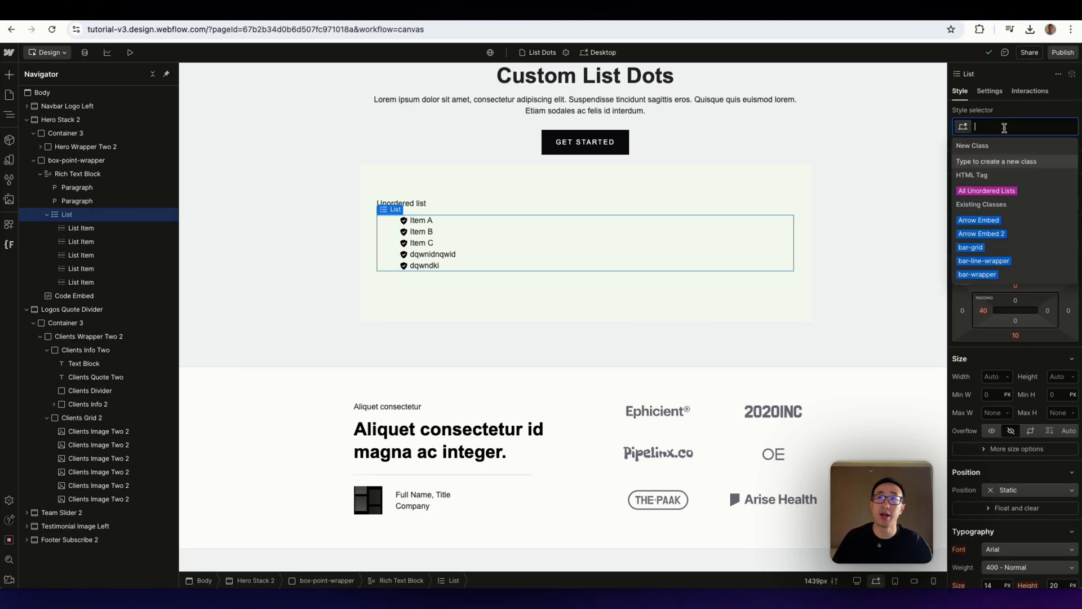
{"action": "left_click", "coordinate": [996, 191]}
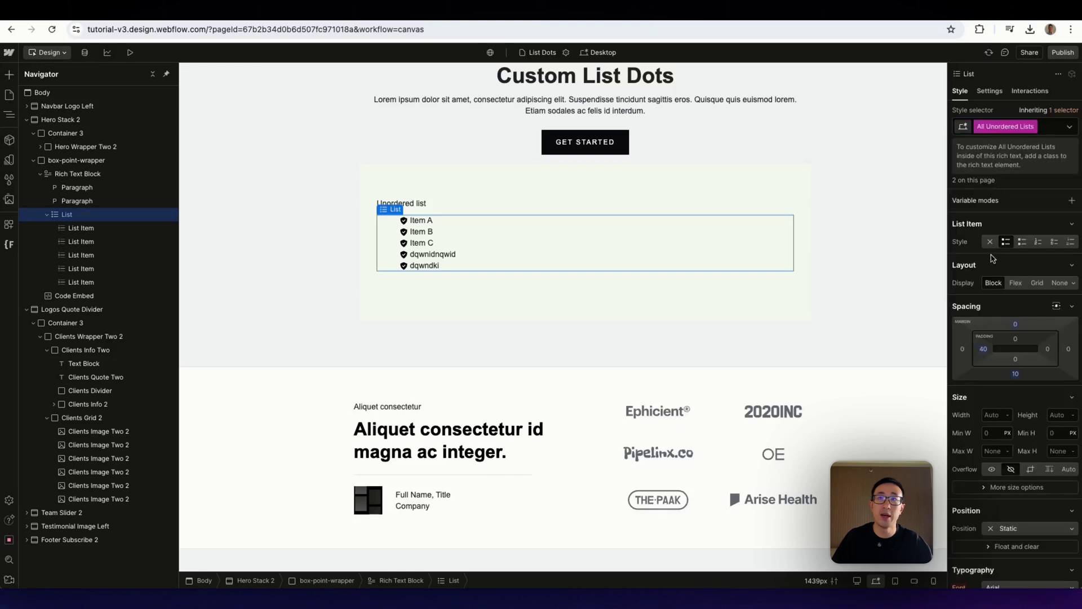
{"action": "left_click", "coordinate": [984, 349]}
{"action": "type", "text": "0"}
{"action": "key", "text": "Return"}
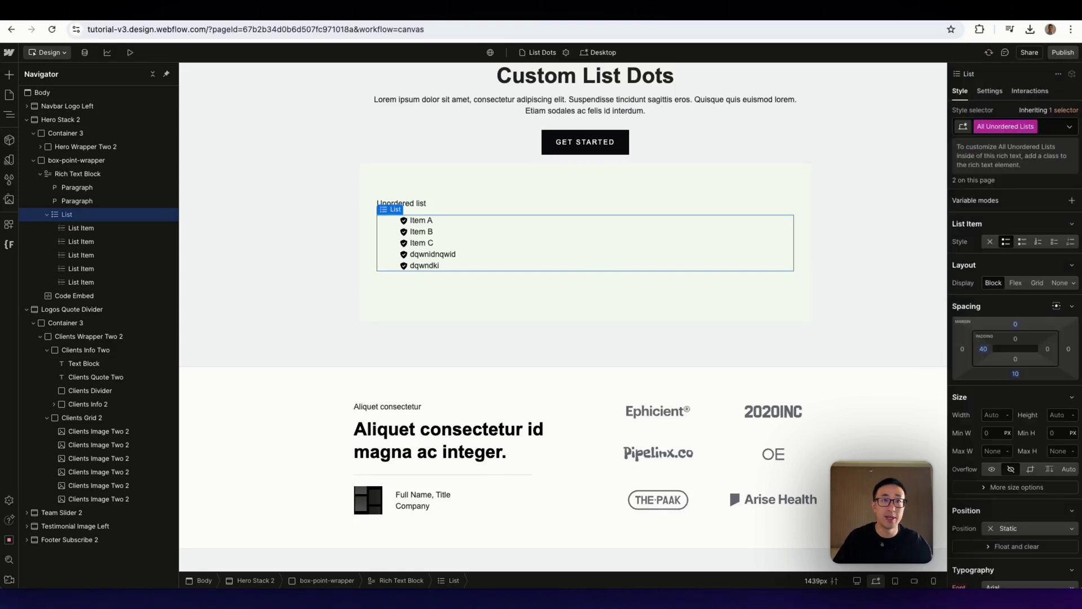
{"action": "left_click", "coordinate": [554, 363]}
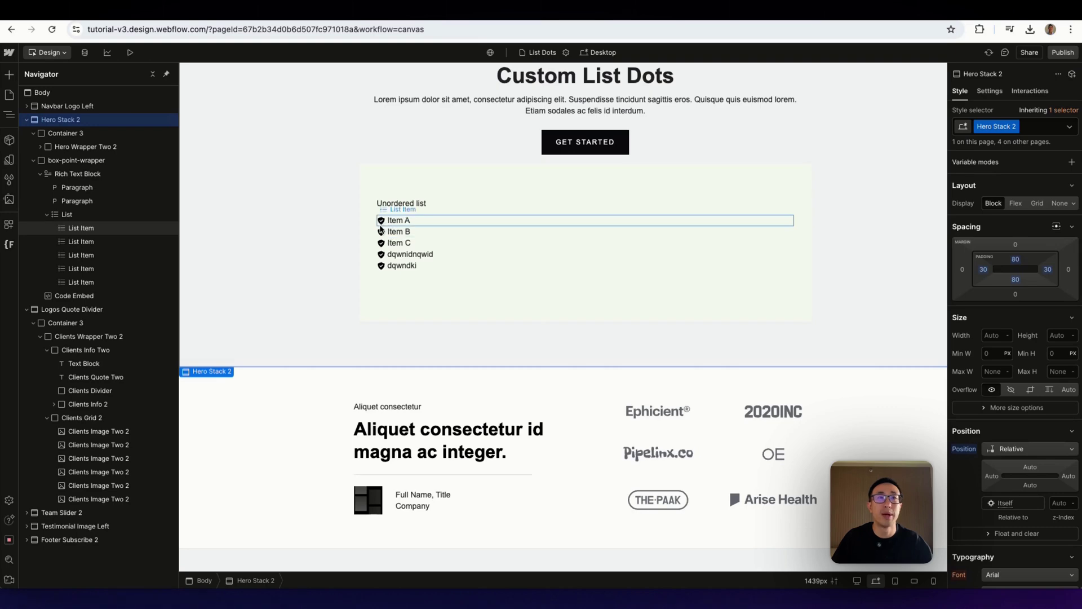
- In the Code Embed CSS, set padding-left to 2rem and background-size to 2rem 2rem, then save
{"action": "double_click", "coordinate": [112, 296]}
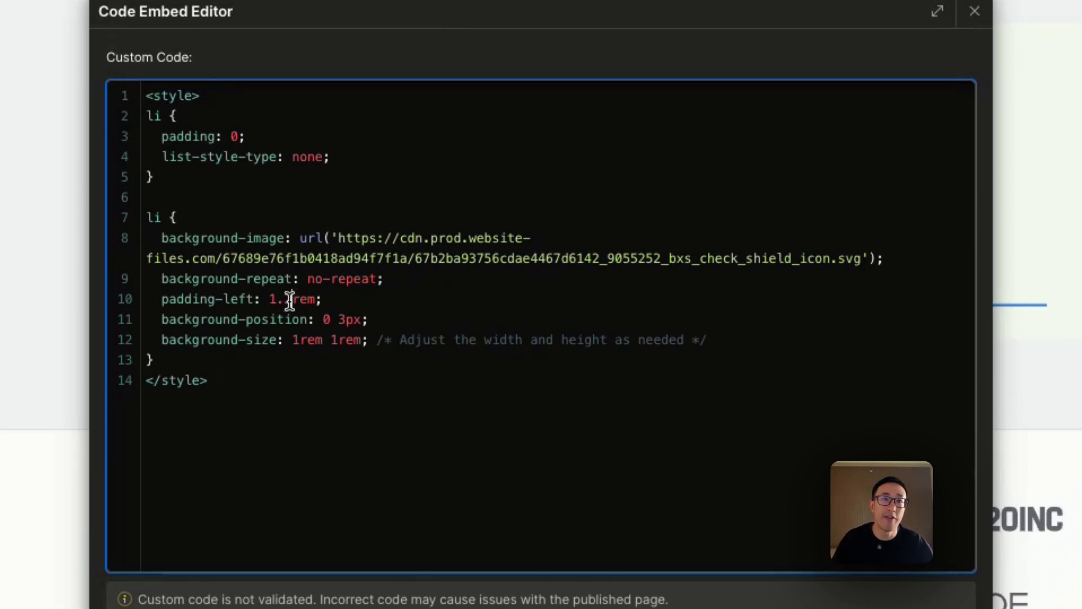
{"action": "key", "text": "BackSpace"}
{"action": "key", "text": "BackSpace"}
{"action": "key", "text": "BackSpace"}
{"action": "type", "text": "2"}
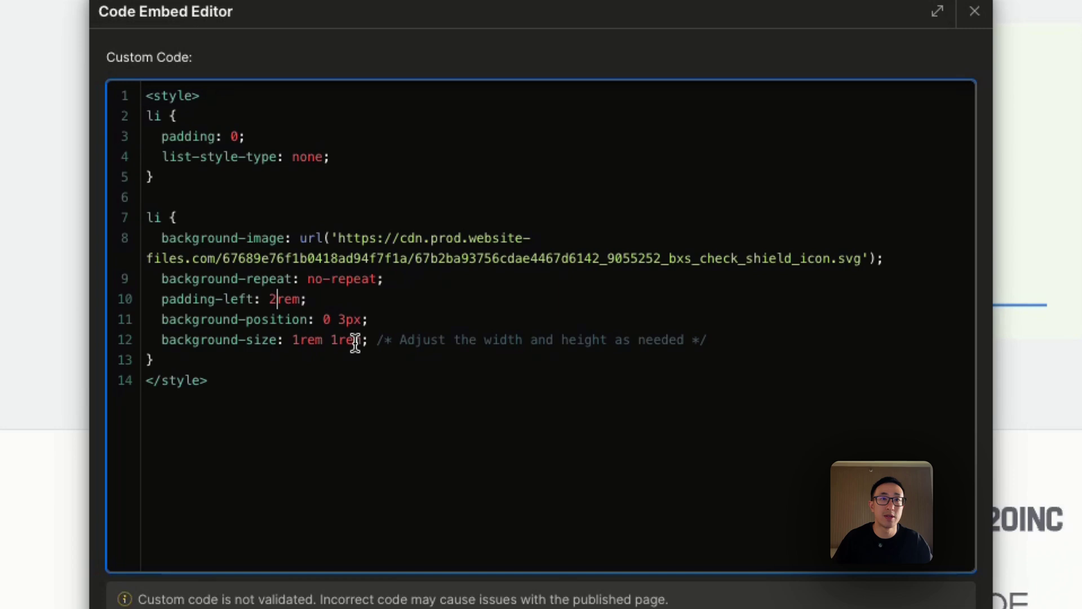
{"action": "left_click", "coordinate": [300, 341]}
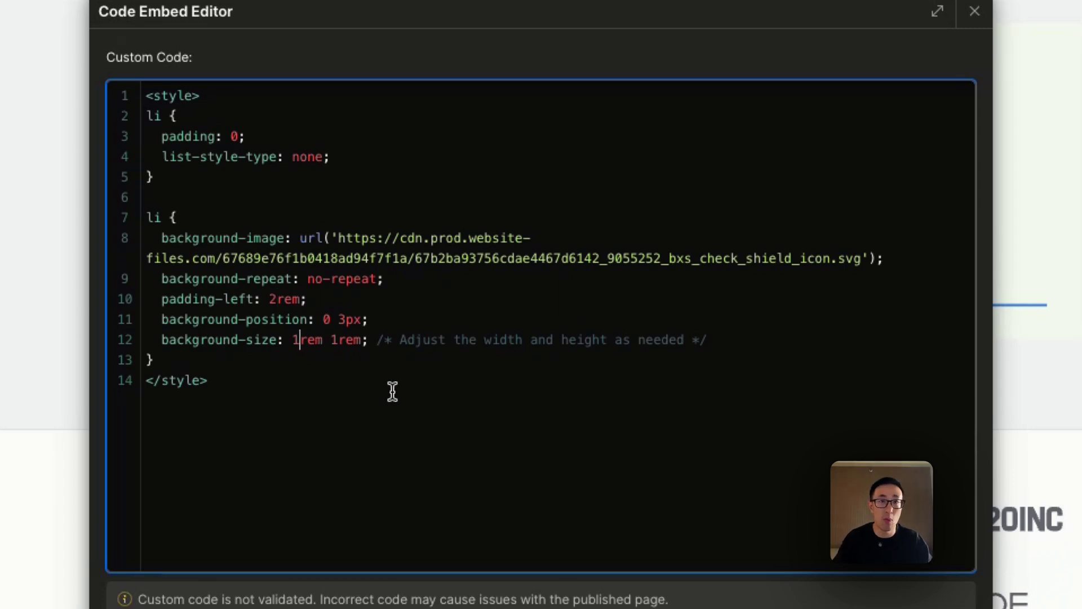
{"action": "key", "text": "BackSpace"}
{"action": "type", "text": "2"}
{"action": "key", "text": "Right"}
{"action": "key", "text": "Right"}
{"action": "key", "text": "Right"}
{"action": "key", "text": "Right"}
{"action": "key", "text": "Right"}
{"action": "key", "text": "BackSpace"}
{"action": "type", "text": "2"}
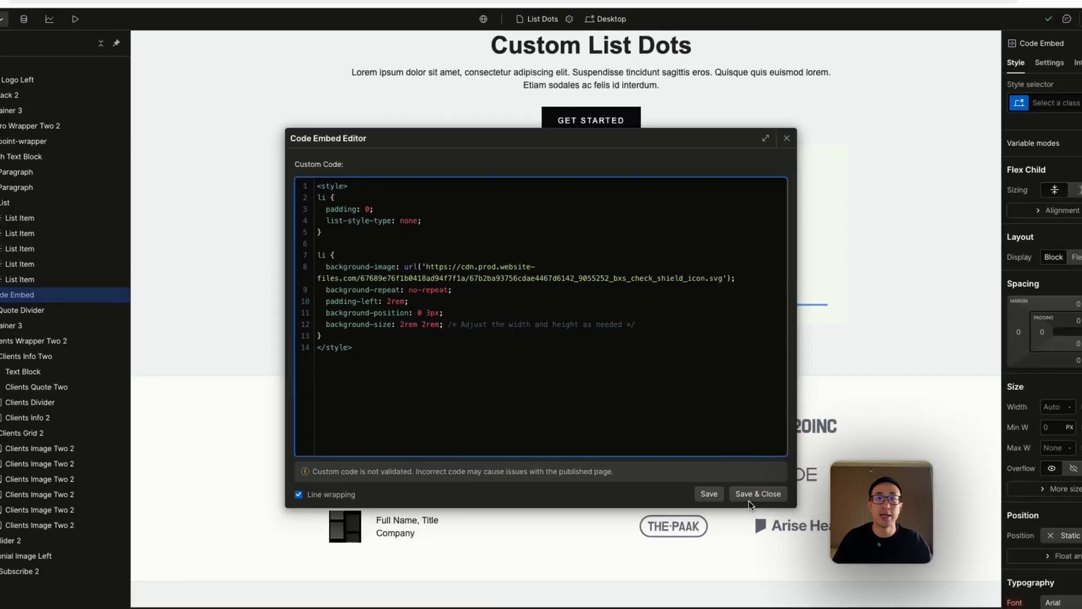
{"action": "left_click", "coordinate": [753, 494]}
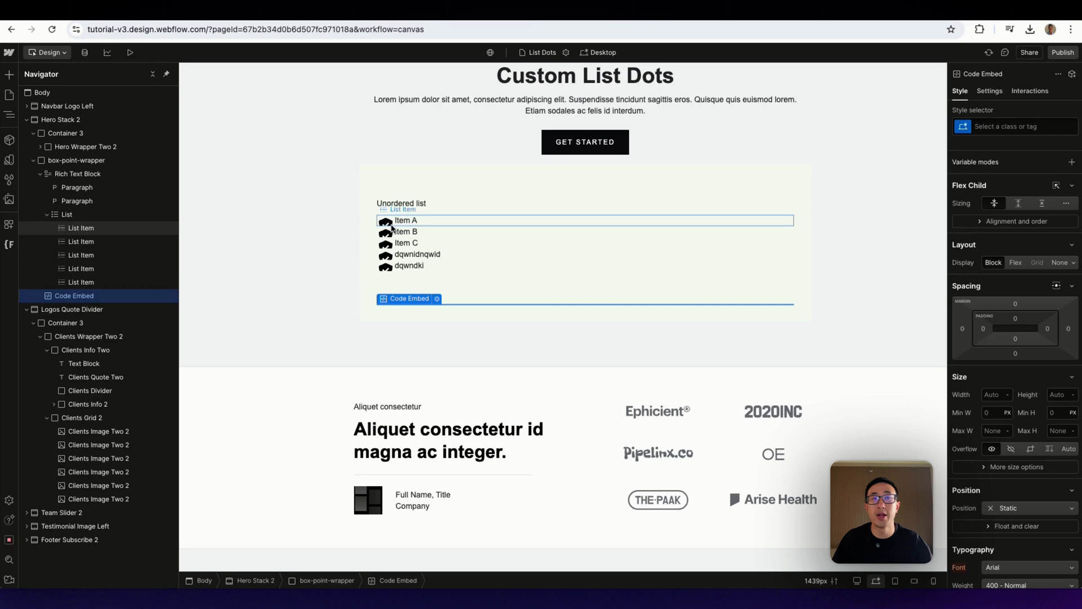
- Reopen the embedded CSS and revert the icon background-size to 1rem 1rem
{"action": "left_click", "coordinate": [436, 298]}
{"action": "left_click", "coordinate": [422, 322]}
{"action": "key", "text": "BackSpace"}
{"action": "type", "text": "1"}
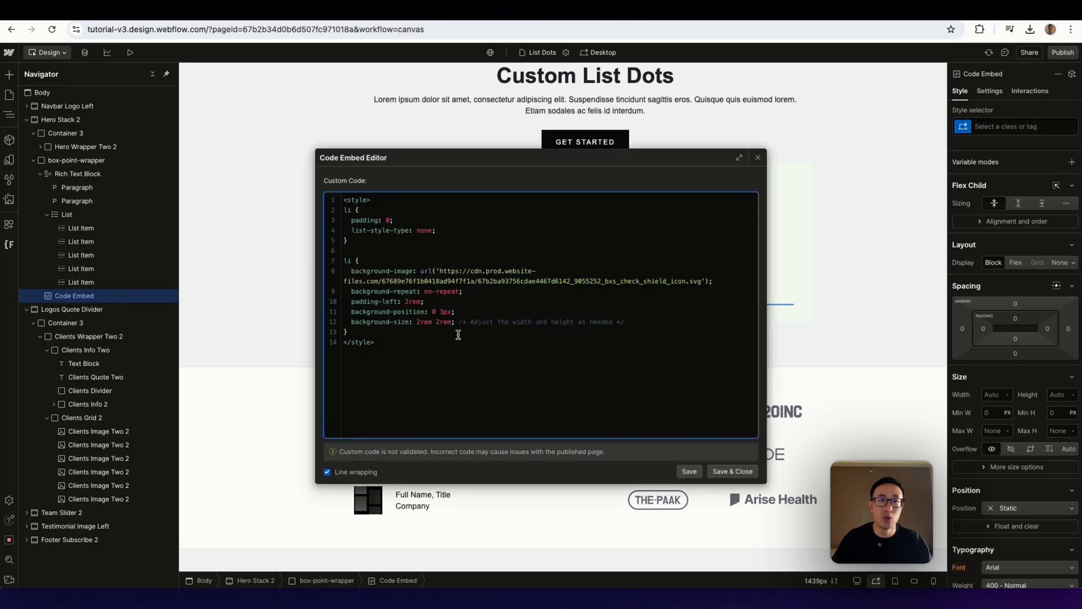
{"action": "key", "text": "Delete"}
{"action": "type", "text": "1"}
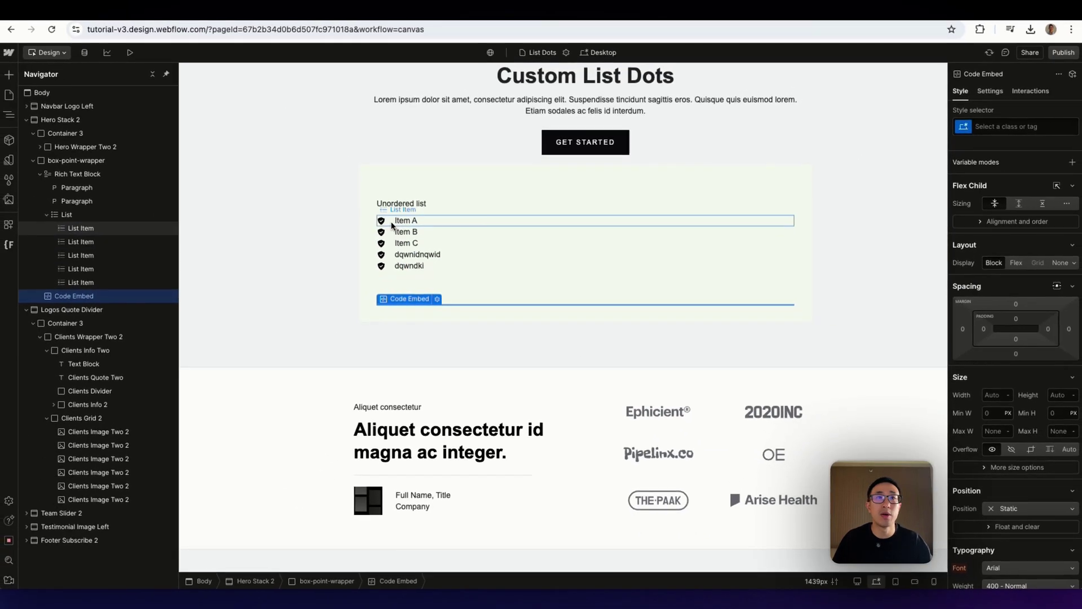
- Give the All List Items tag style 10px top and bottom margins
{"action": "left_click", "coordinate": [399, 211]}
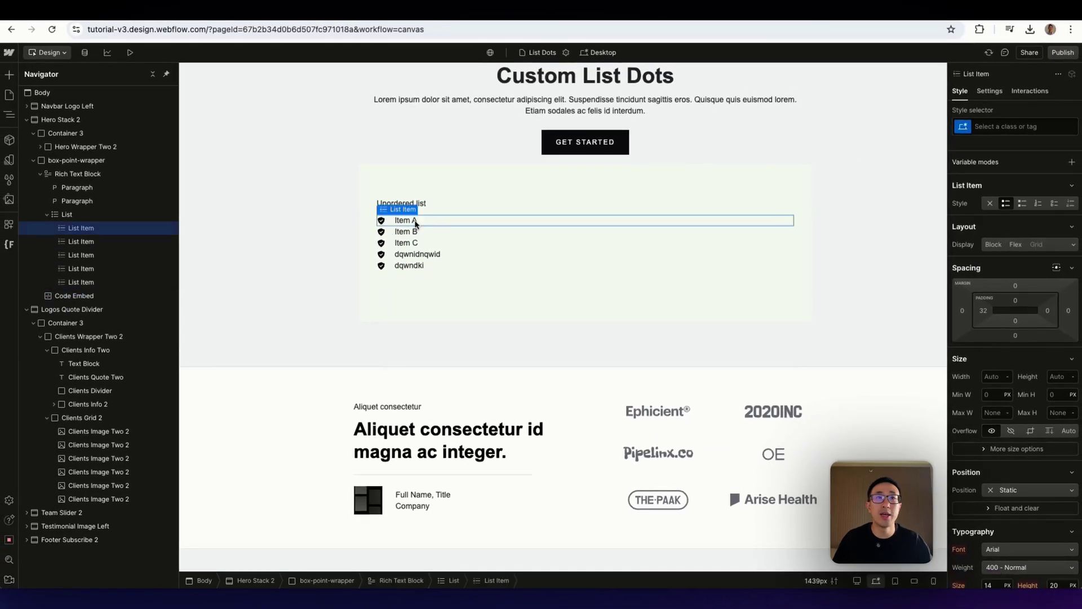
{"action": "left_click", "coordinate": [963, 127]}
{"action": "left_click", "coordinate": [993, 190]}
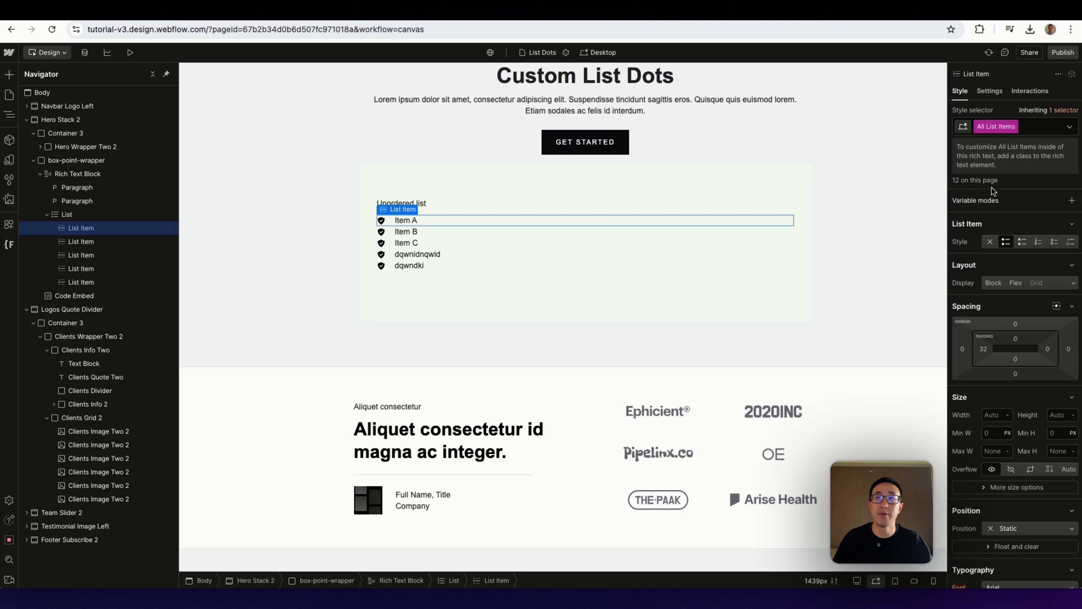
{"action": "left_click_drag", "start_coordinate": [1017, 324], "coordinate": [1003, 312]}
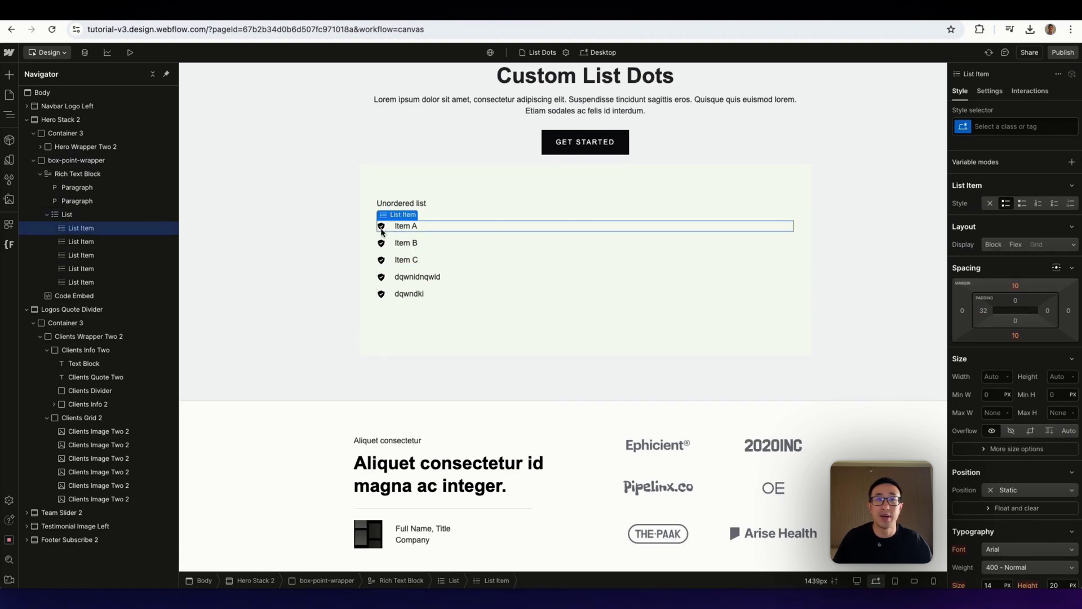
- Change the Code Embed's list-item padding-left to 1rem and save the code
{"action": "double_click", "coordinate": [428, 334]}
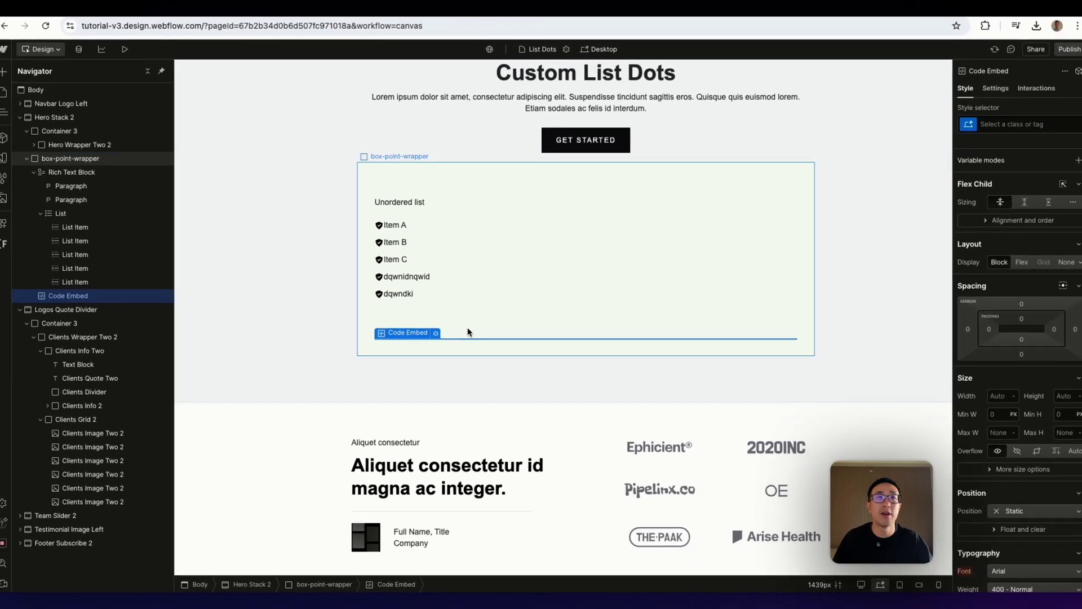
{"action": "left_click", "coordinate": [467, 331]}
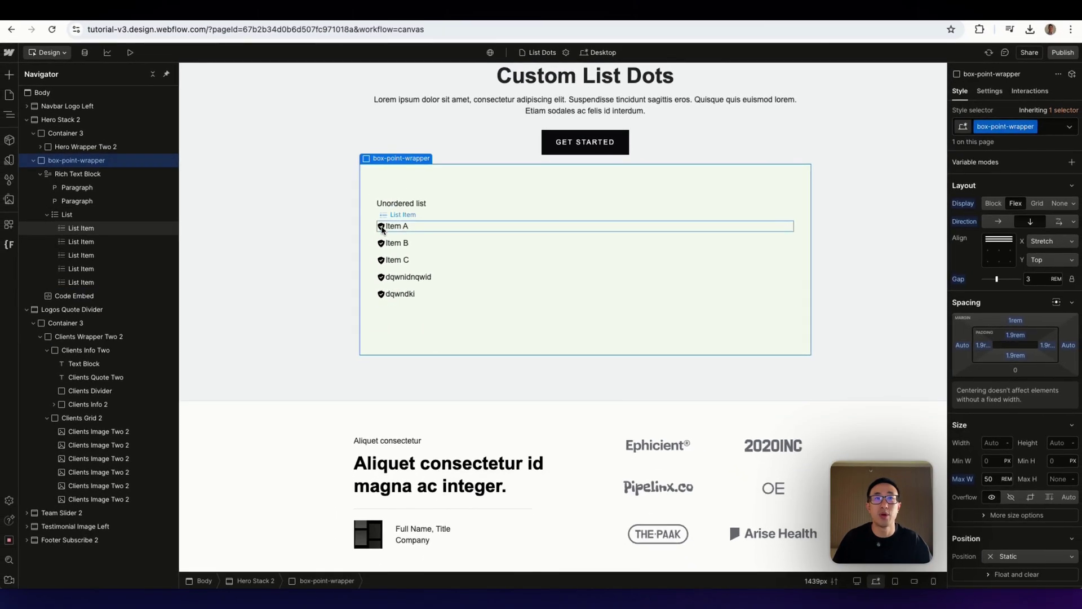
{"action": "left_click", "coordinate": [349, 262]}
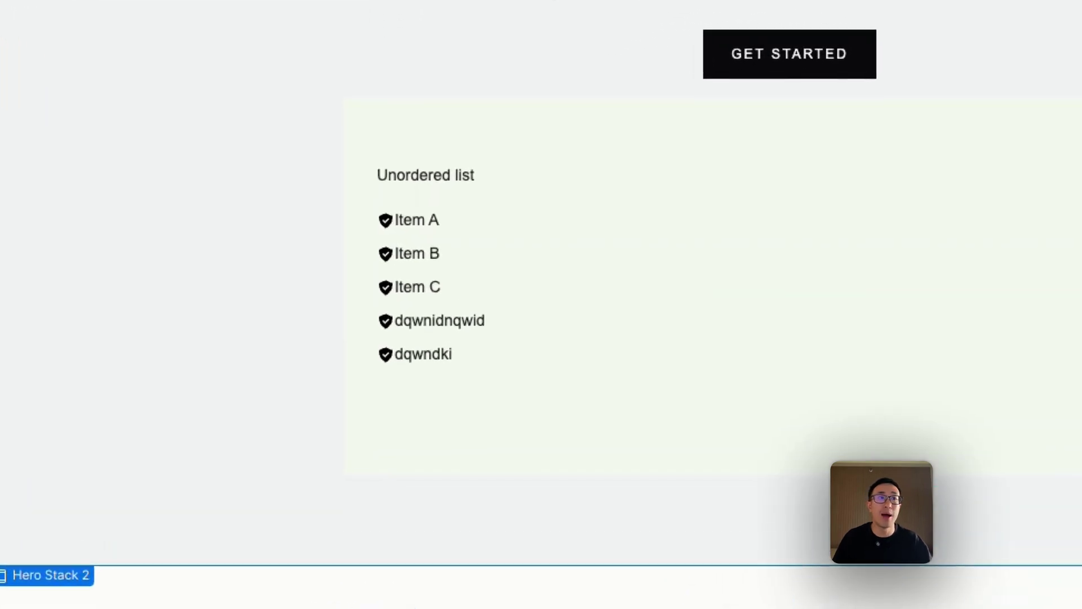
{"action": "left_click", "coordinate": [406, 338]}
{"action": "left_click", "coordinate": [497, 432]}
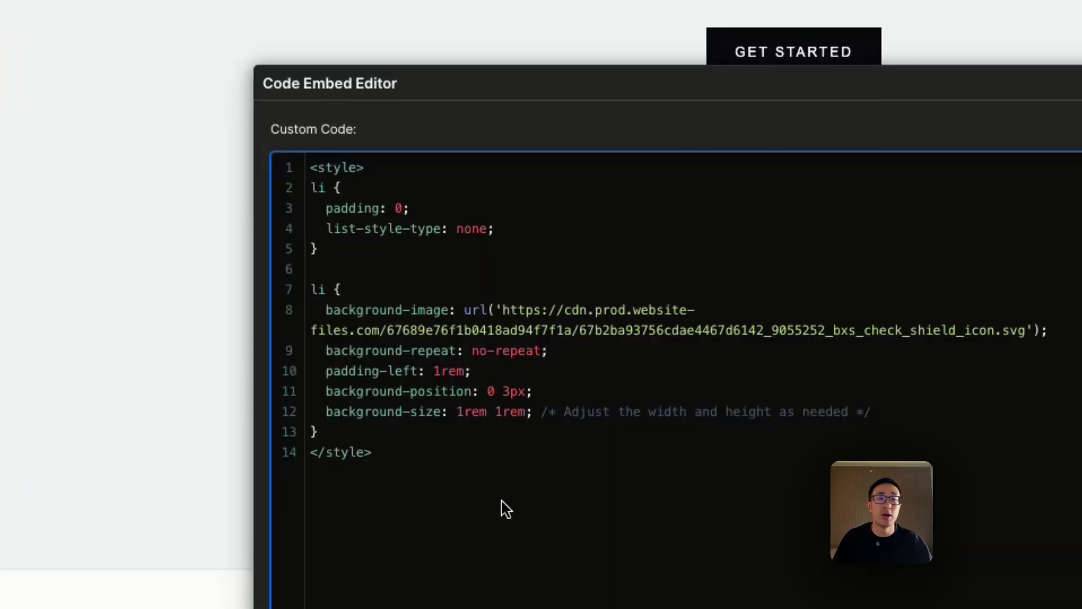
{"action": "key", "text": "ctrl+a"}
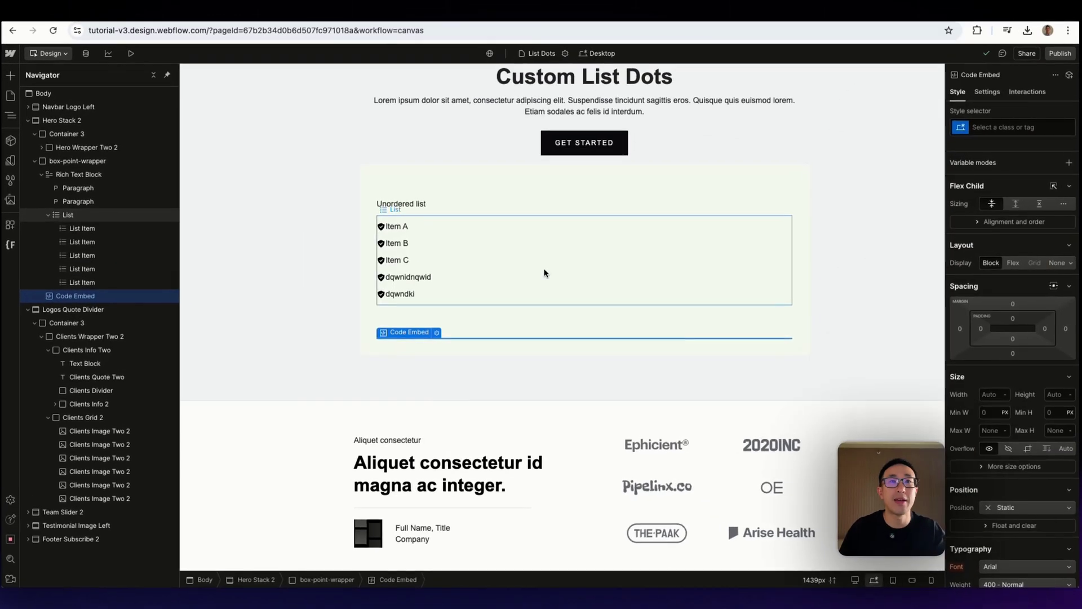
- Create and apply a new 'custom-list' class to the rich text list
{"action": "scroll", "coordinate": [474, 223], "scroll_direction": "up", "scroll_amount": 3}
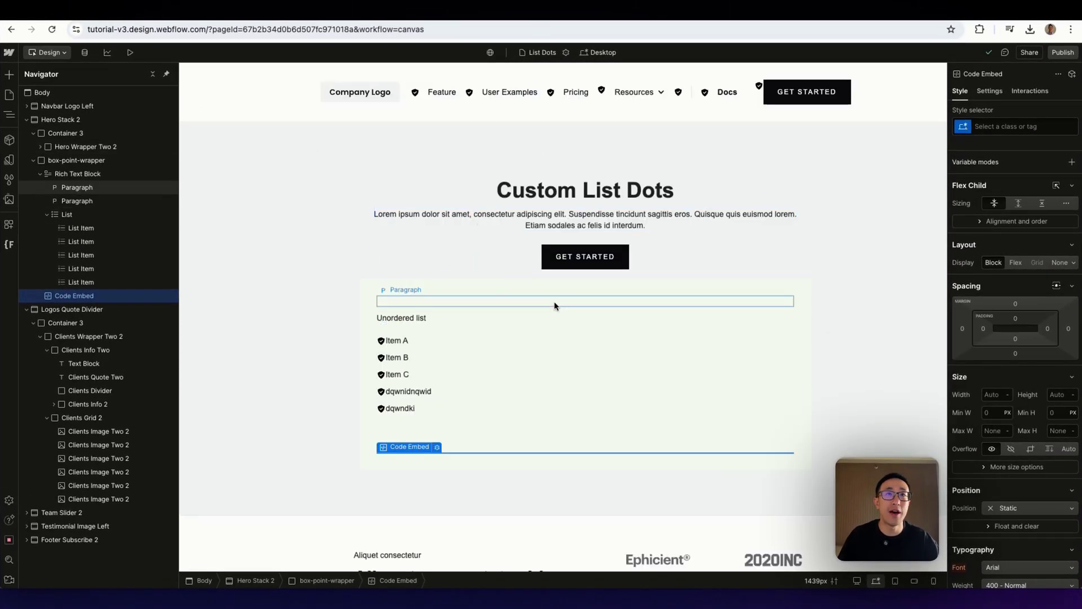
{"action": "left_click", "coordinate": [399, 351]}
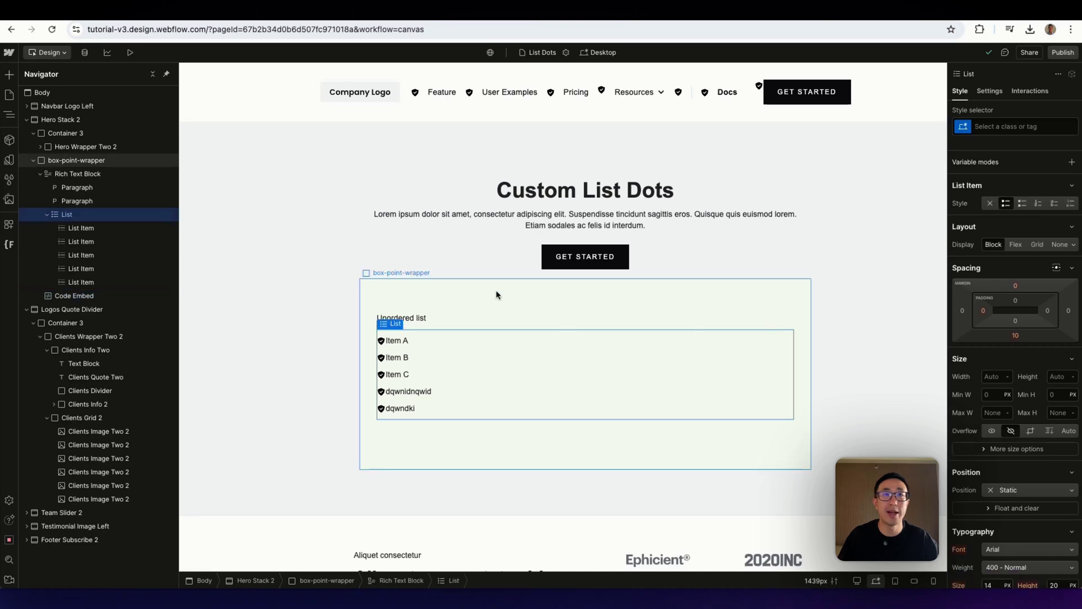
{"action": "left_click", "coordinate": [419, 96]}
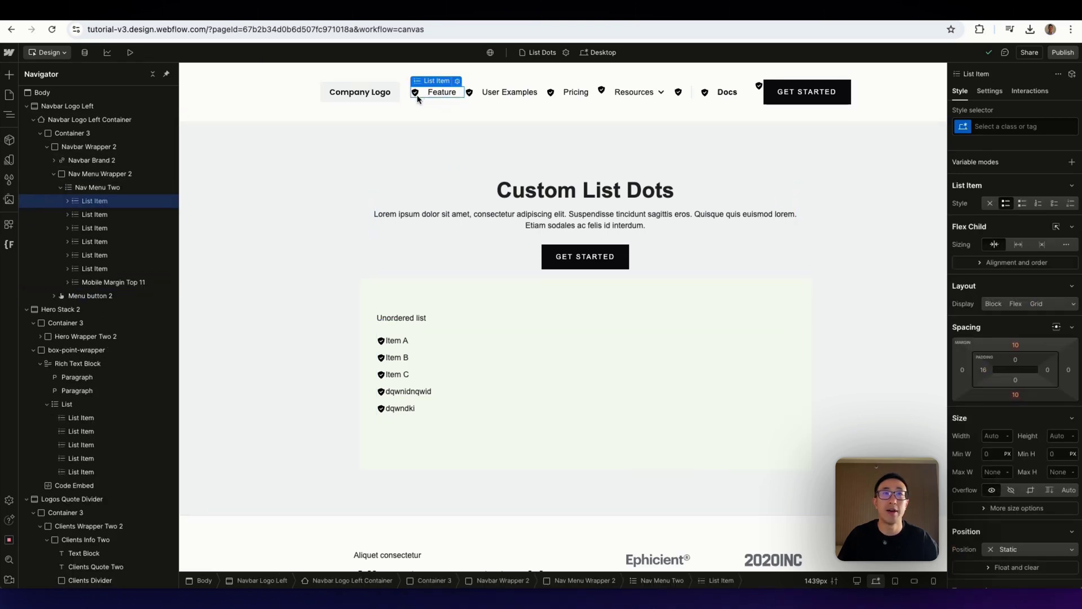
{"action": "left_click", "coordinate": [392, 348]}
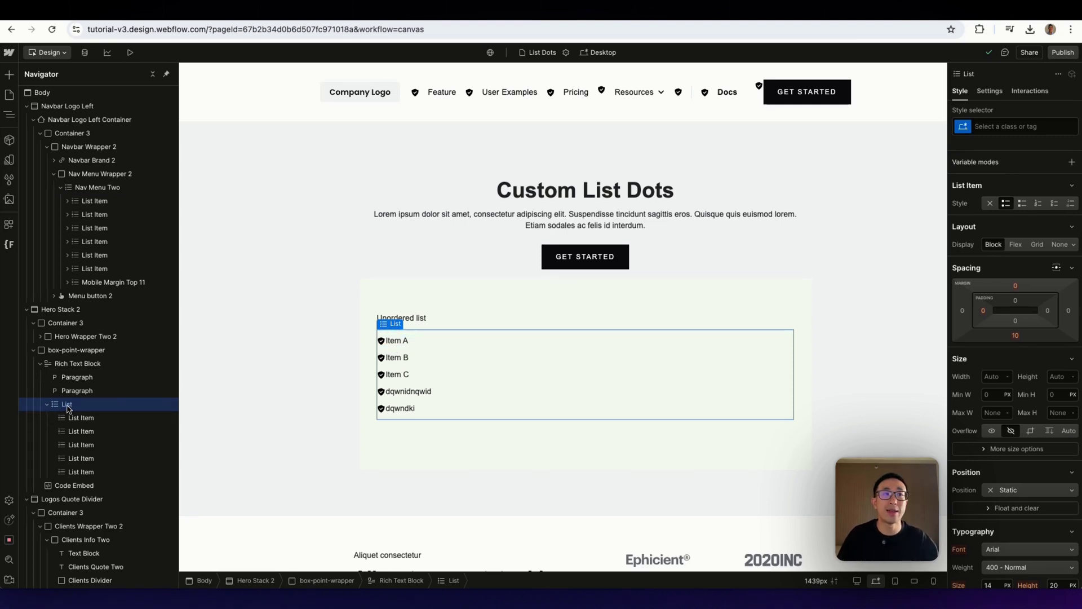
{"action": "left_click", "coordinate": [1004, 126]}
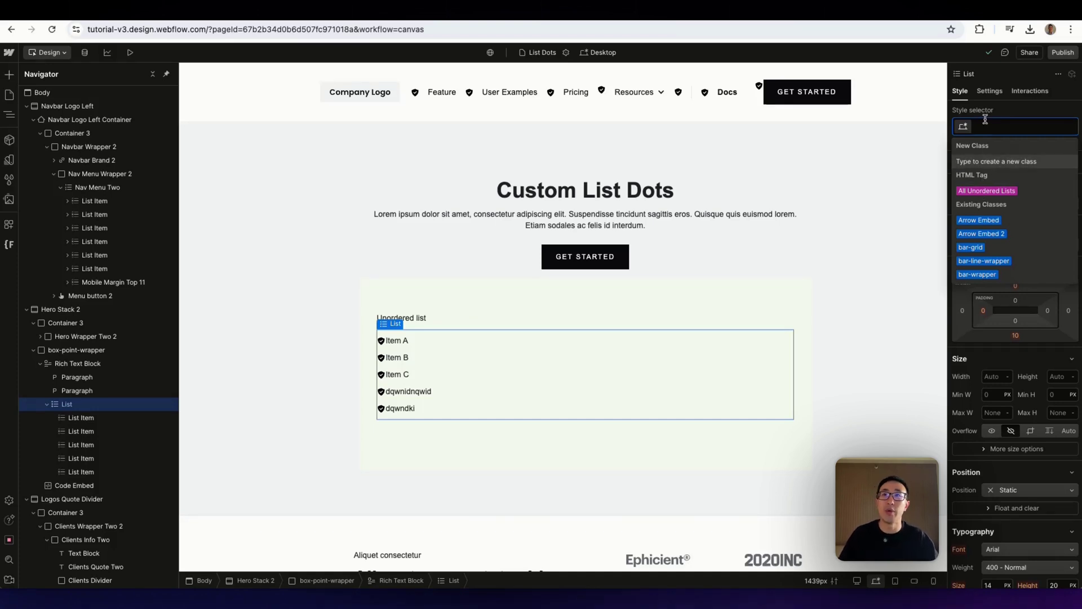
{"action": "type", "text": "custom-l"}
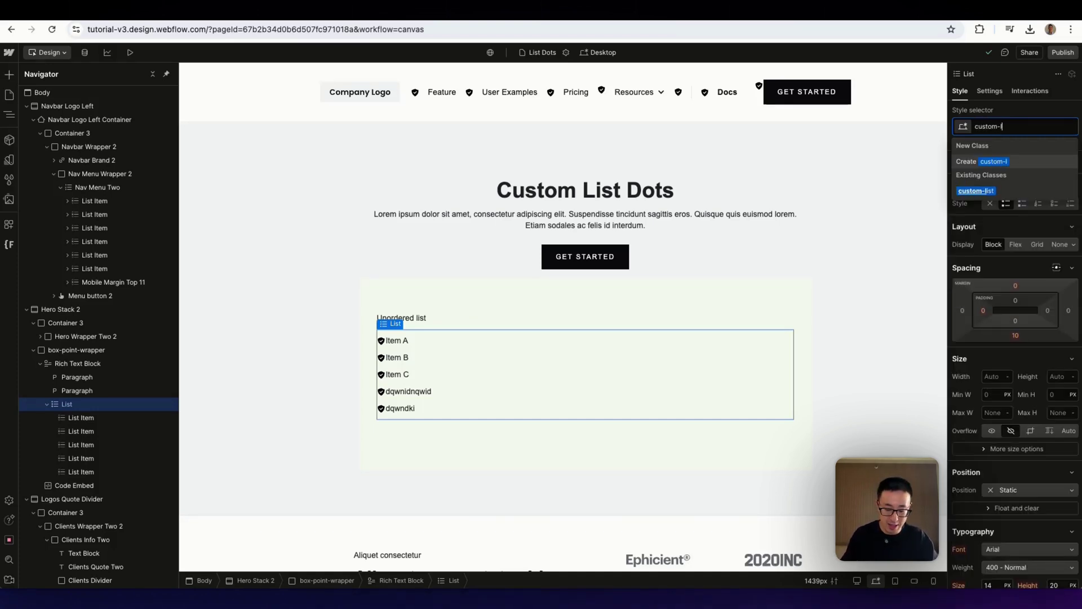
{"action": "type", "text": "ist"}
{"action": "key", "text": "Return"}
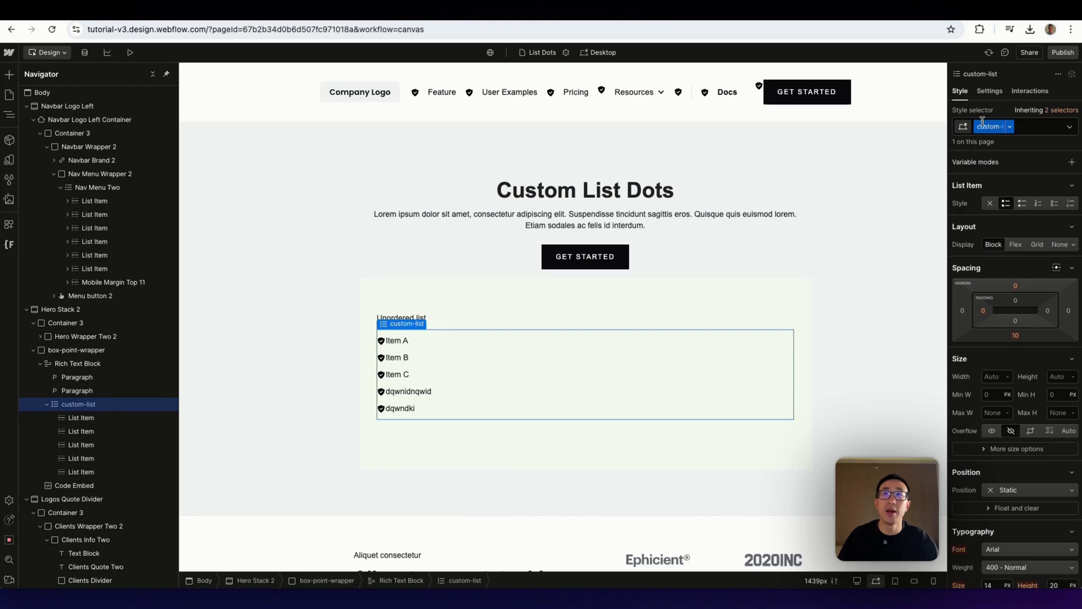
- Replace the bare li selectors in the embedded CSS with .custom-list and .custom-list li
{"action": "double_click", "coordinate": [97, 486]}
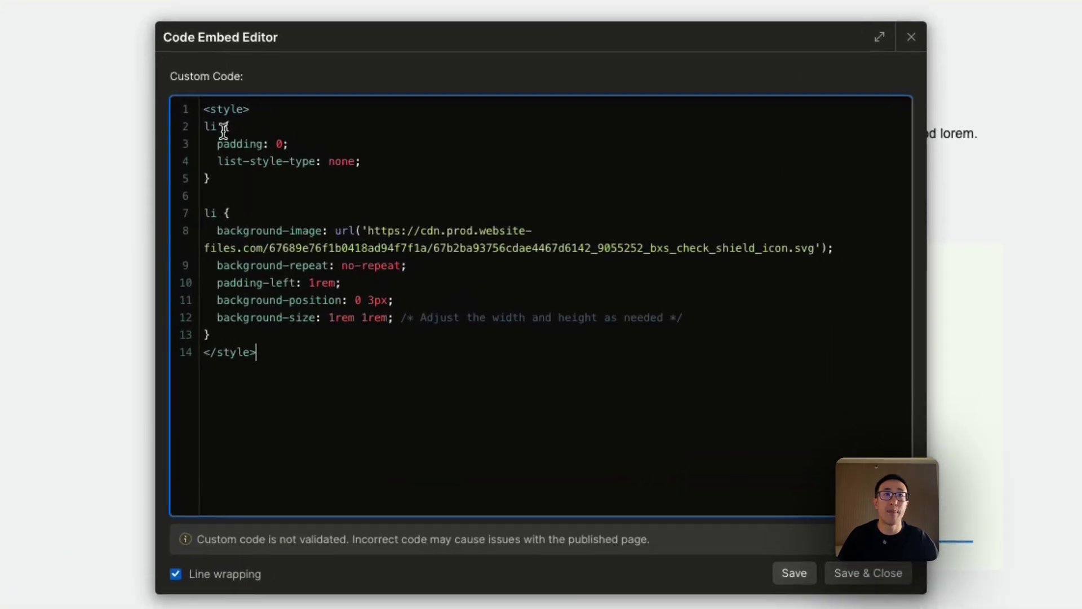
{"action": "double_click", "coordinate": [347, 210]}
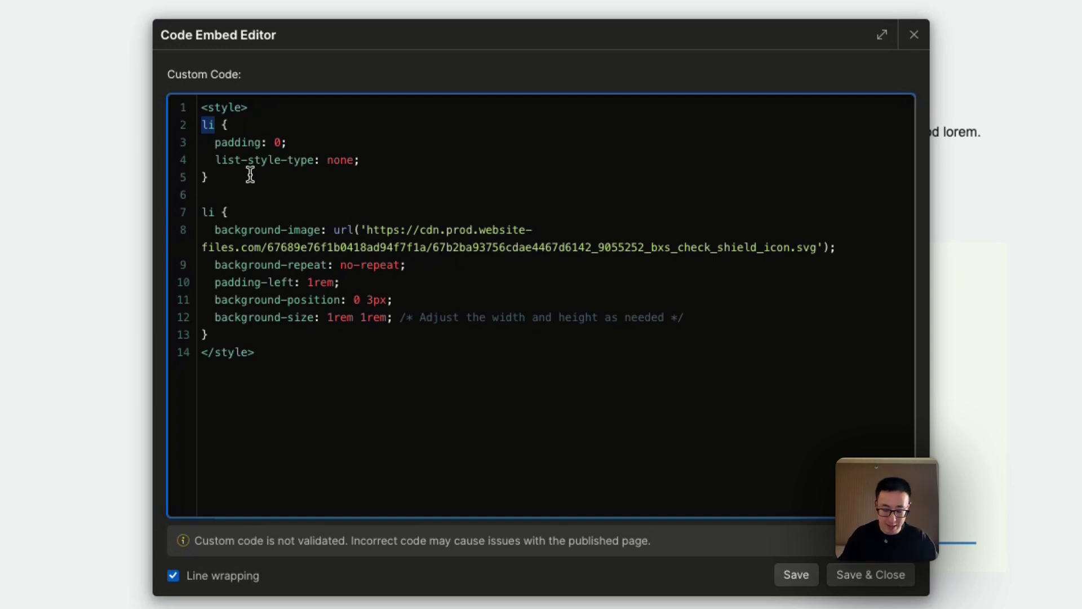
{"action": "type", "text": "custom-list"}
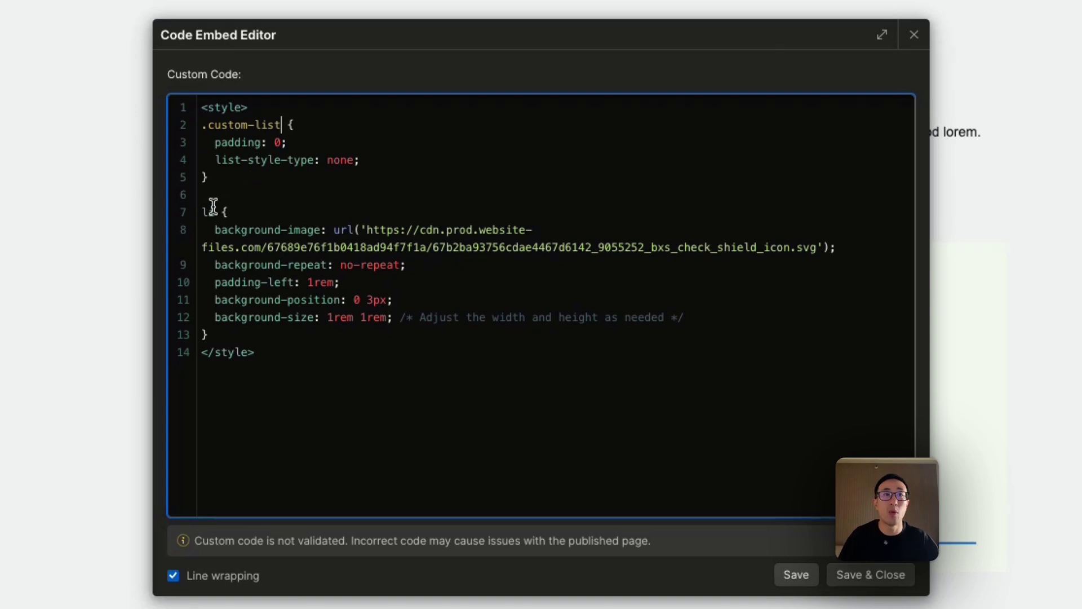
{"action": "type", "text": "."}
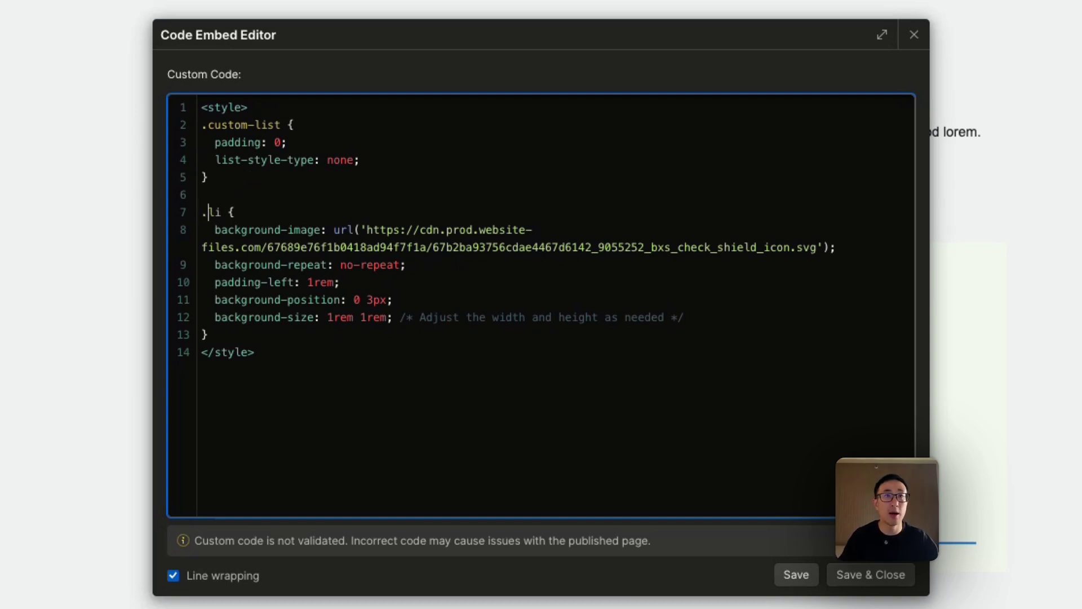
{"action": "type", "text": "custom-list"}
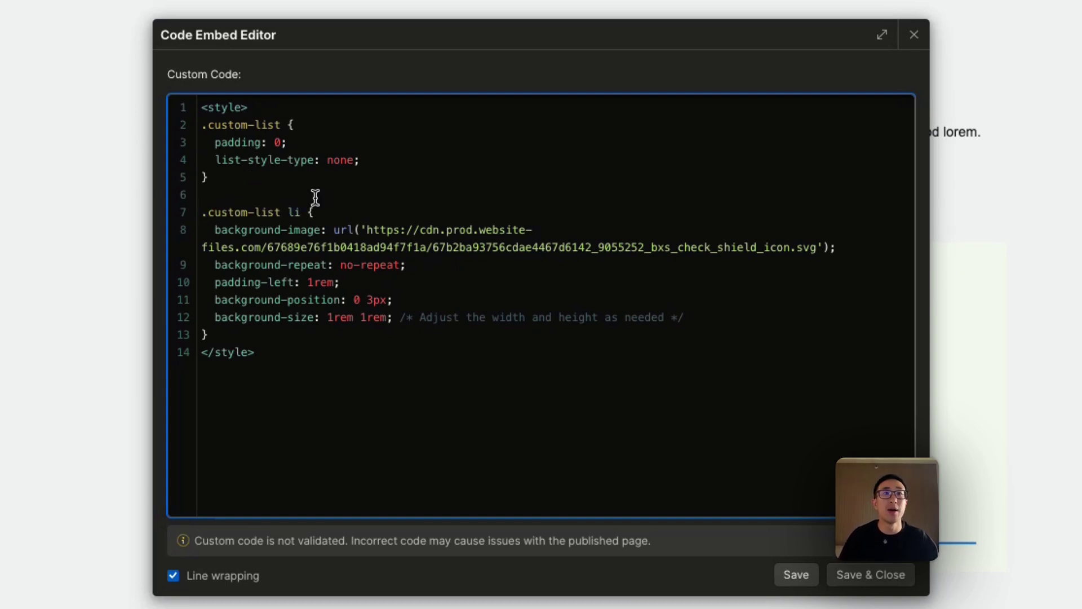
{"action": "left_click_drag", "start_coordinate": [281, 212], "coordinate": [201, 213]}
{"action": "left_click", "coordinate": [286, 212]}
{"action": "double_click", "coordinate": [304, 212]}
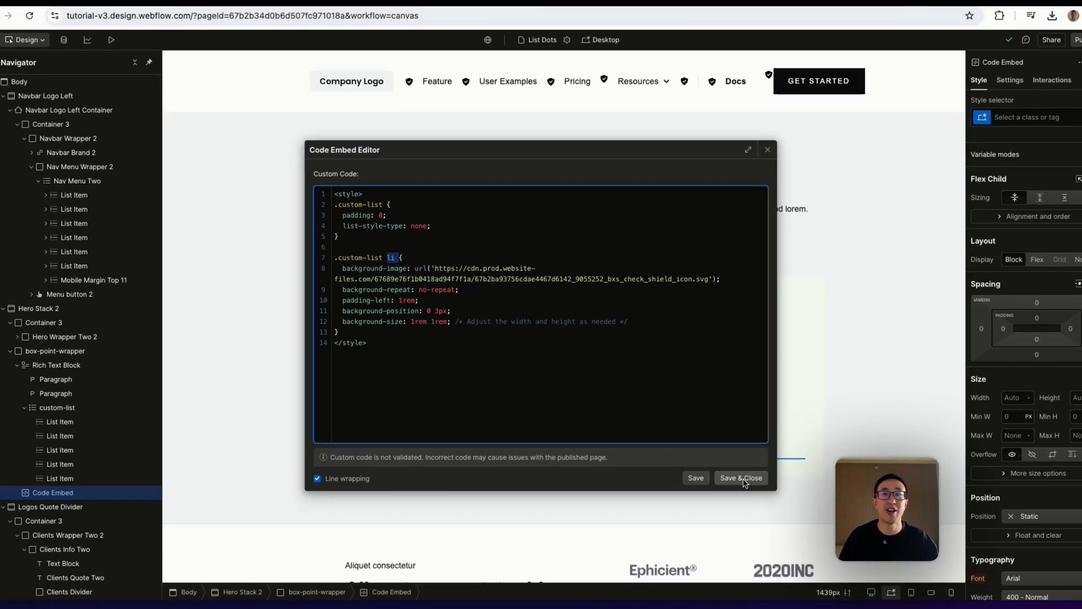
{"action": "left_click", "coordinate": [871, 575]}
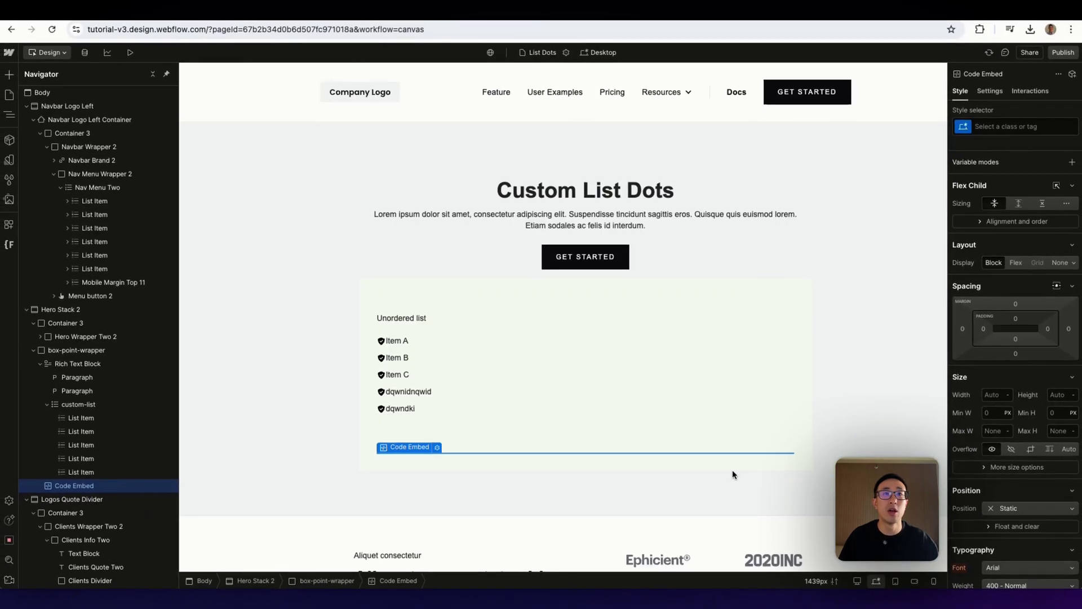
{"action": "left_click", "coordinate": [409, 401]}
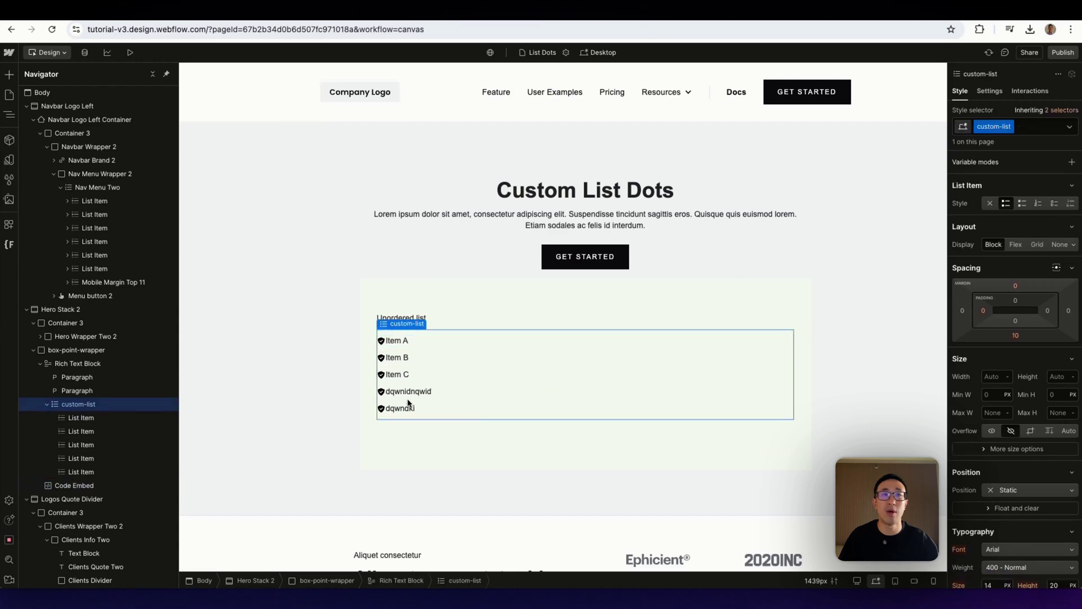